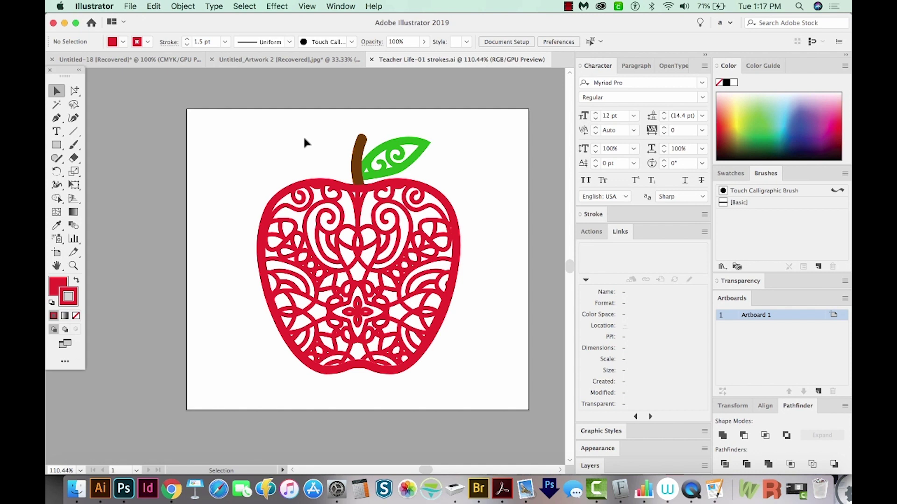
- Inspect the apple's swirl group, body, stem, leaf and leaf swirl, then view at 100%
{"action": "left_click", "coordinate": [435, 225]}
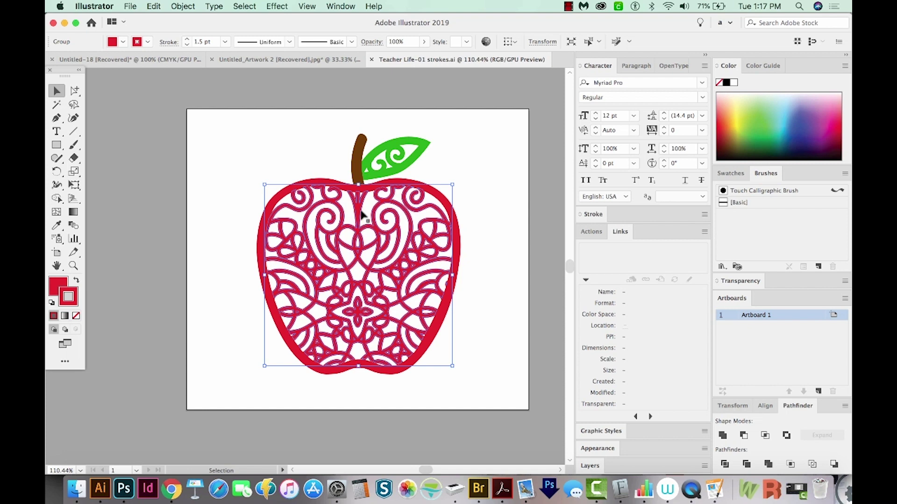
{"action": "left_click", "coordinate": [318, 181], "text": "shift"}
{"action": "key", "text": "super+8"}
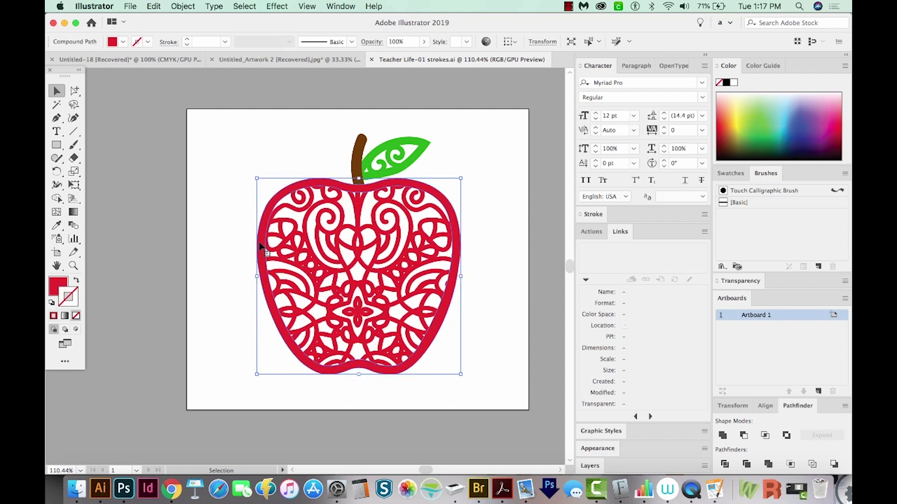
{"action": "left_click", "coordinate": [362, 146]}
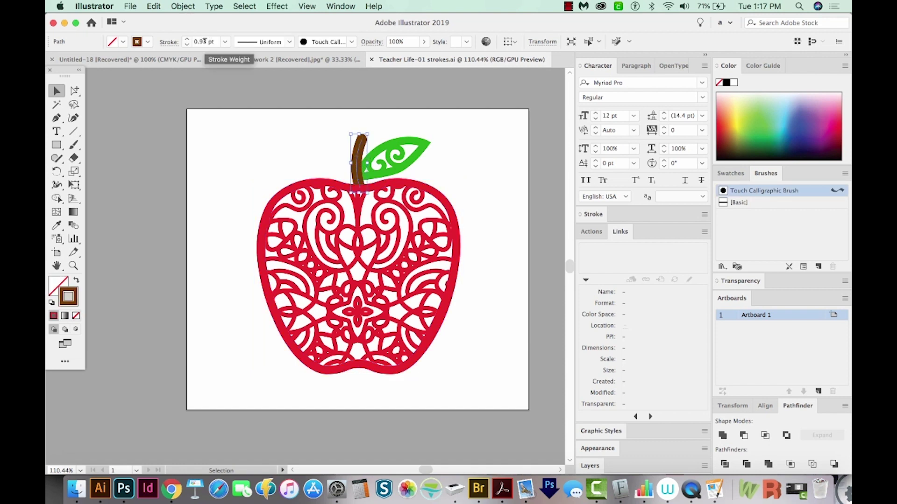
{"action": "left_click", "coordinate": [420, 150]}
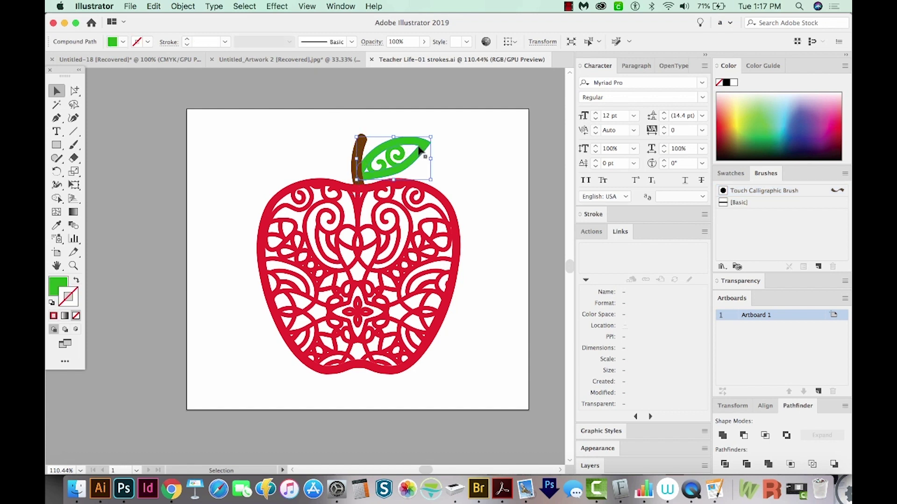
{"action": "left_click", "coordinate": [389, 160]}
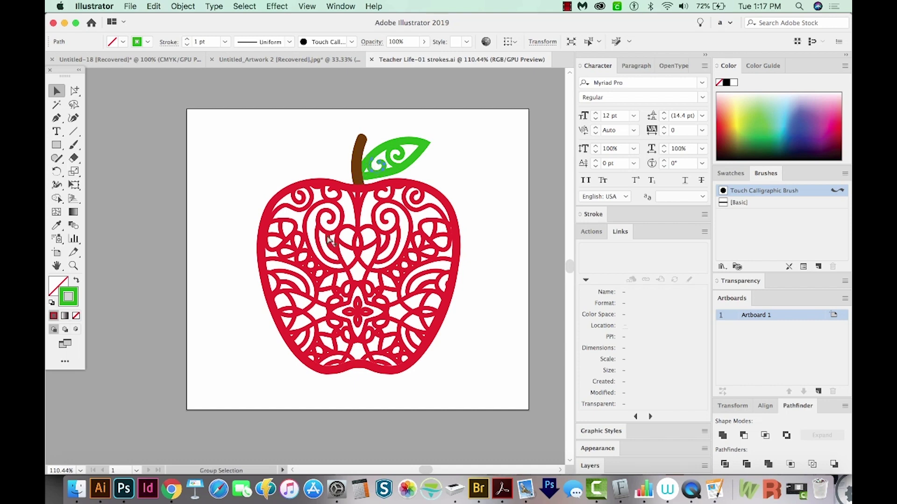
{"action": "key", "text": "super+1"}
{"action": "left_click_drag", "start_coordinate": [321, 280], "coordinate": [398, 182]}
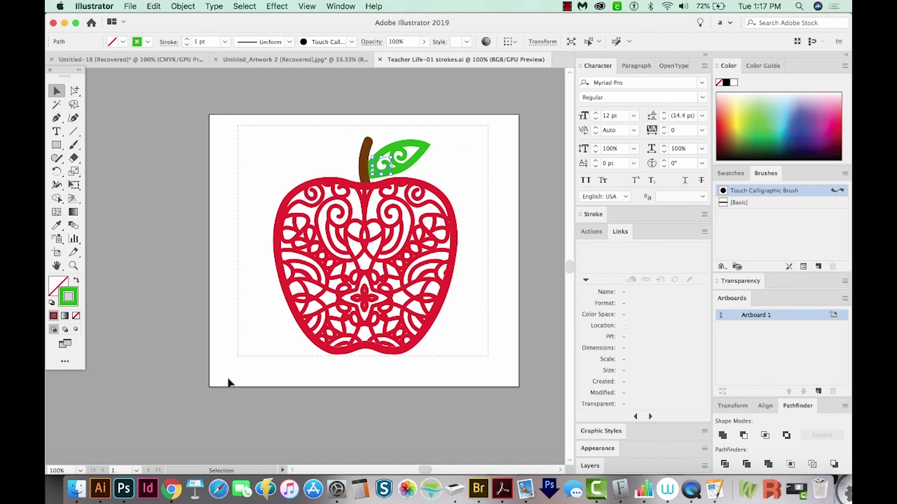
- Option-drag a duplicate of the whole apple onto the left pasteboard, then reselect the artboard apple
{"action": "key", "text": "super+a"}
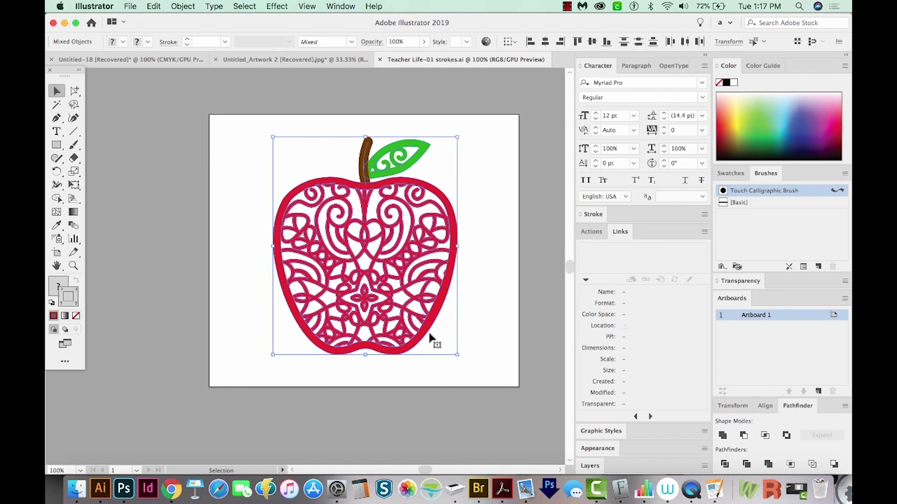
{"action": "left_click_drag", "start_coordinate": [444, 292], "coordinate": [166, 279]}
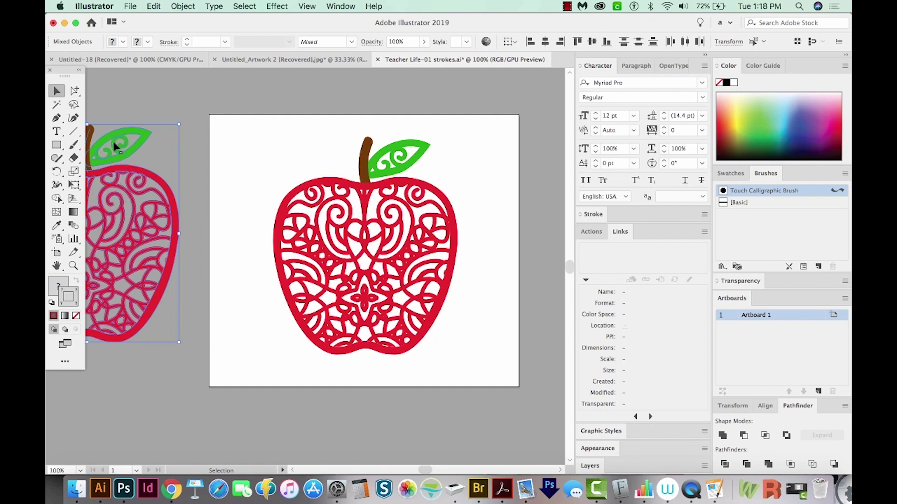
{"action": "left_click", "coordinate": [496, 156]}
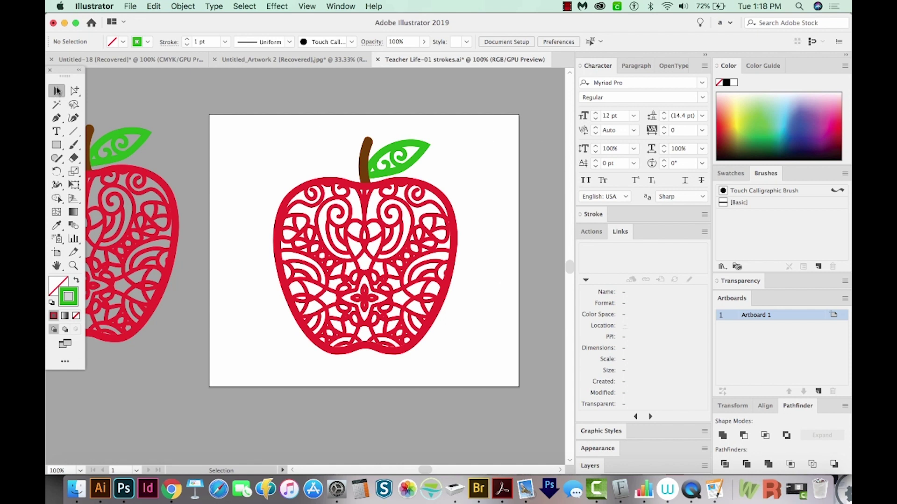
{"action": "left_click_drag", "start_coordinate": [493, 124], "coordinate": [321, 264]}
{"action": "left_click_drag", "start_coordinate": [243, 369], "coordinate": [241, 364]}
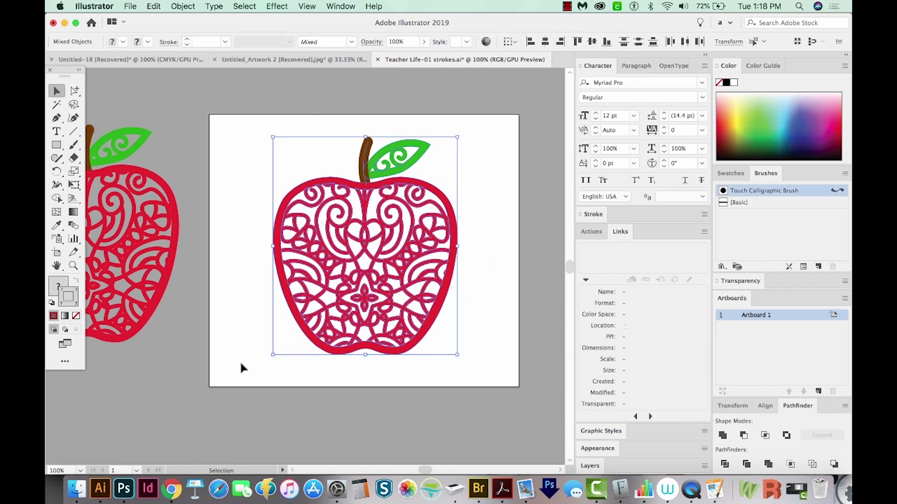
{"action": "left_click", "coordinate": [185, 7]}
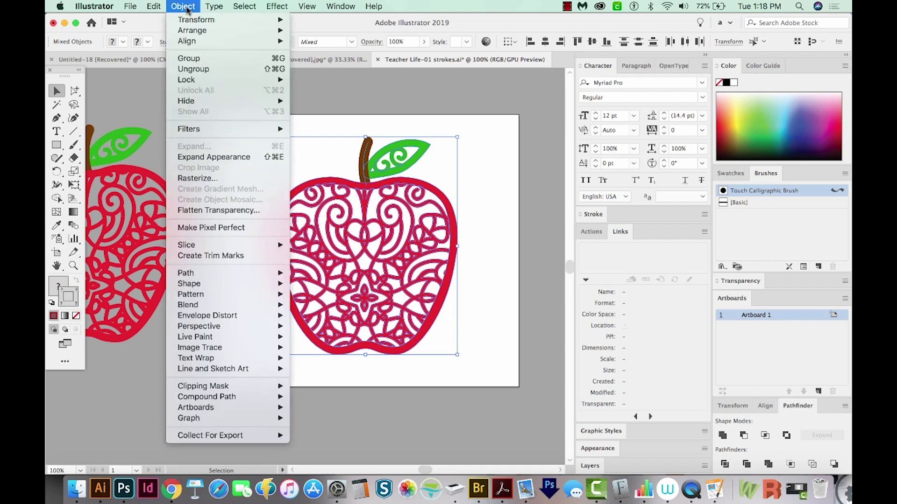
- Apply Object > Expand Appearance to the apple and zoom in to inspect the swirl strokes
{"action": "left_click", "coordinate": [191, 158]}
{"action": "key", "text": "z"}
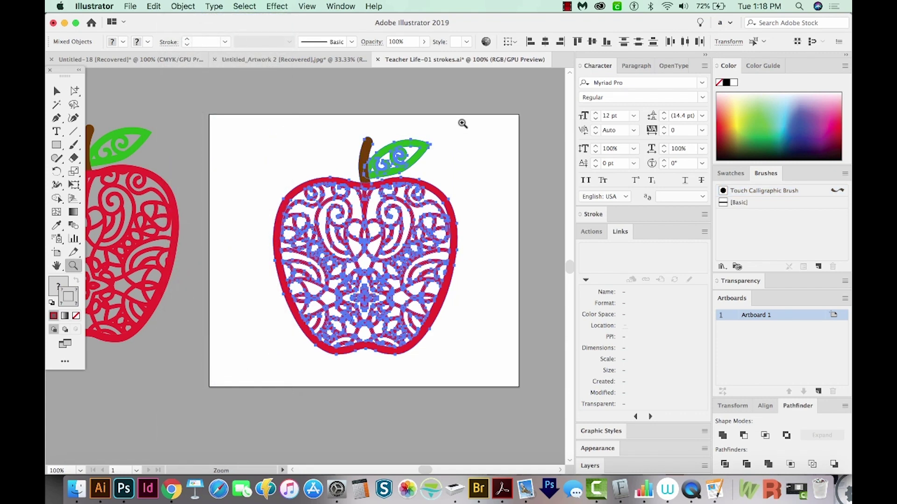
{"action": "left_click_drag", "start_coordinate": [462, 123], "coordinate": [280, 240]}
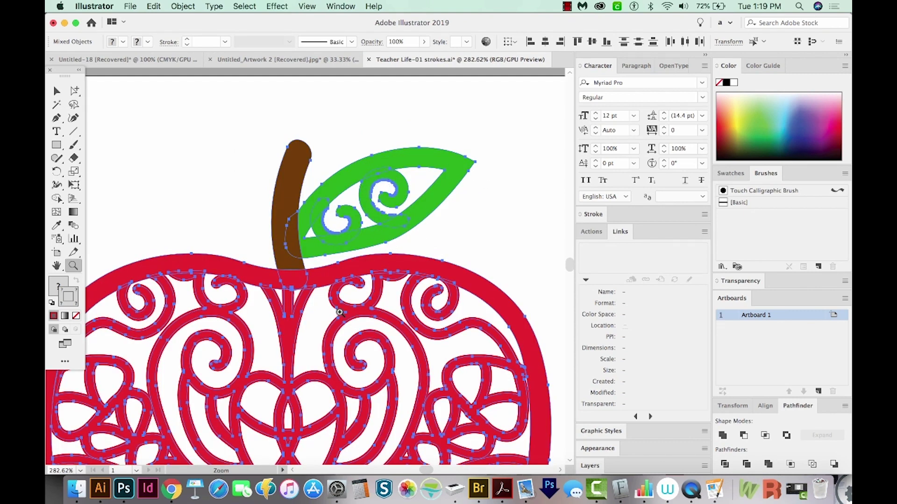
{"action": "left_click_drag", "start_coordinate": [337, 301], "coordinate": [350, 290]}
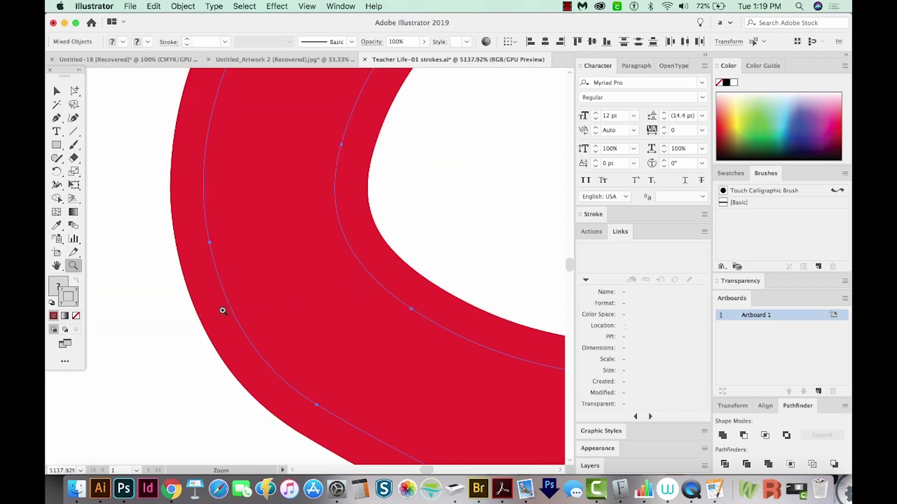
{"action": "key", "text": "super+minus"}
{"action": "key", "text": "super+minus"}
{"action": "key", "text": "super+minus"}
{"action": "key", "text": "super+minus"}
{"action": "key", "text": "super+minus"}
{"action": "key", "text": "super+minus"}
{"action": "key", "text": "super+minus"}
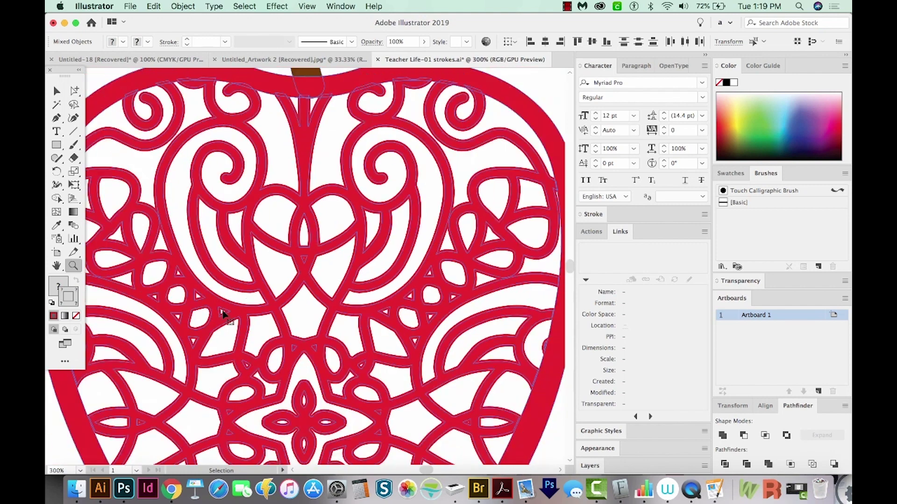
{"action": "key", "text": "super+minus"}
{"action": "key", "text": "super+minus"}
{"action": "key", "text": "super+minus"}
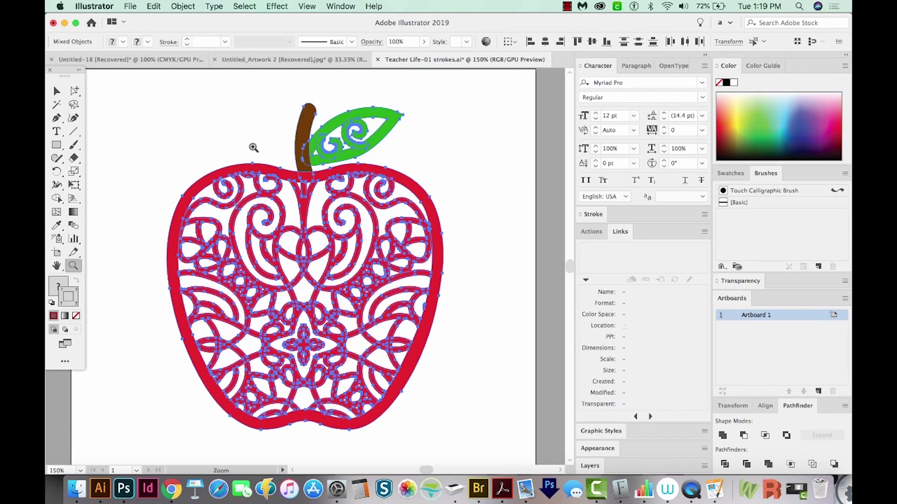
- Expand the apple with Fill and Stroke checked, then zoom in to check the outlines
{"action": "left_click", "coordinate": [184, 6]}
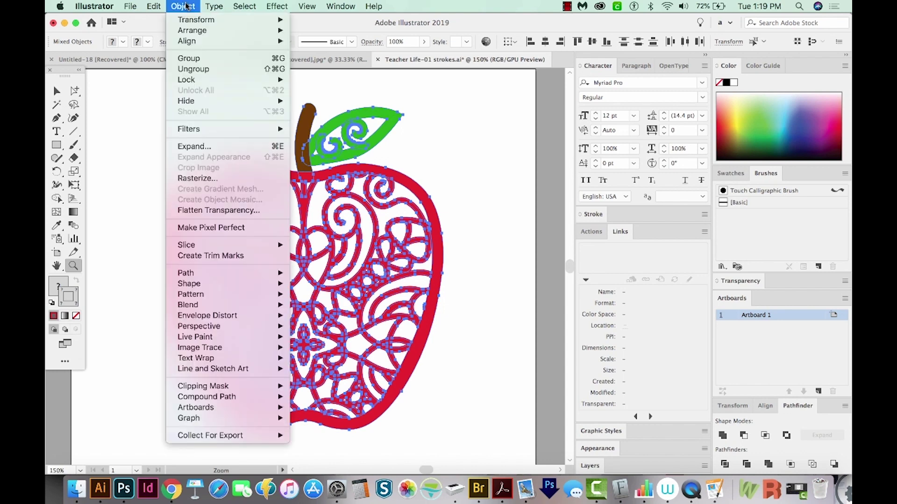
{"action": "left_click", "coordinate": [194, 148]}
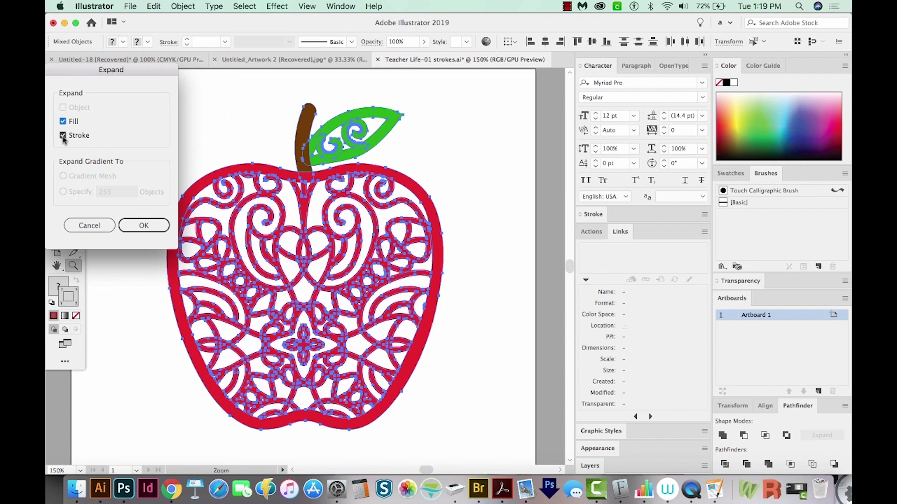
{"action": "left_click", "coordinate": [140, 225]}
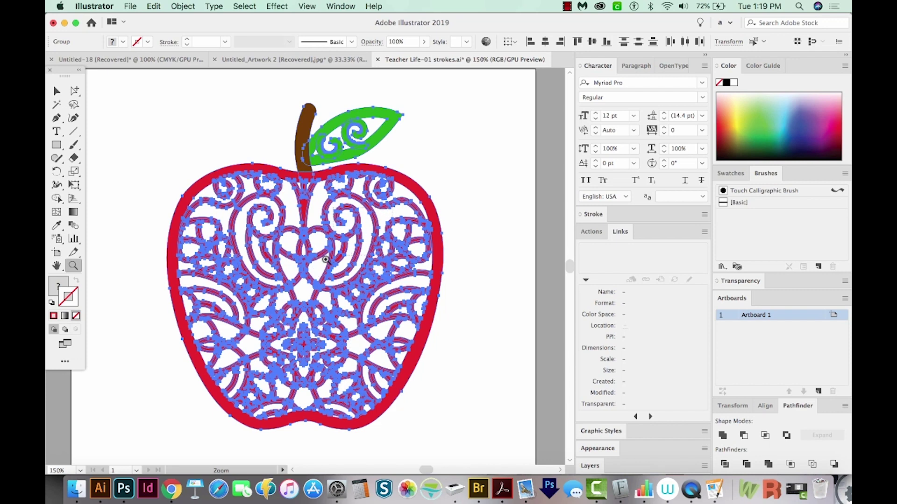
{"action": "left_click_drag", "start_coordinate": [326, 260], "coordinate": [313, 272]}
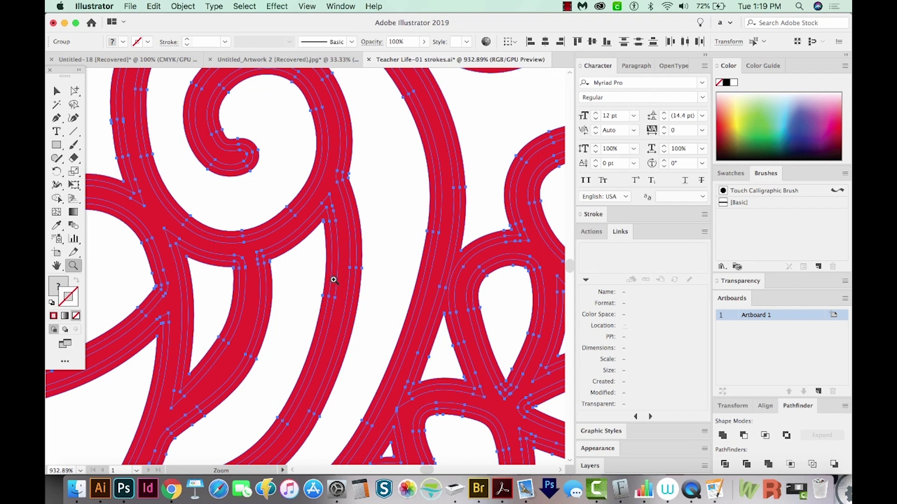
{"action": "scroll", "coordinate": [333, 280], "scroll_direction": "down", "scroll_amount": 10}
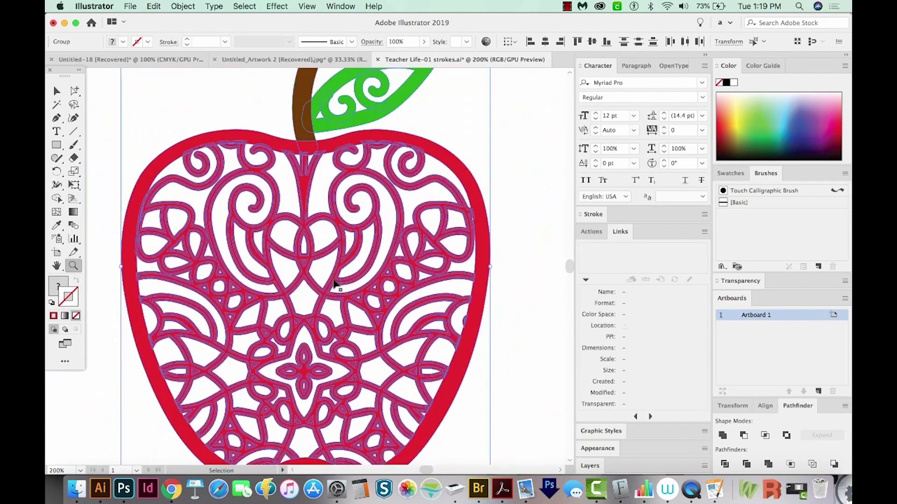
{"action": "scroll", "coordinate": [335, 284], "scroll_direction": "down", "scroll_amount": 5}
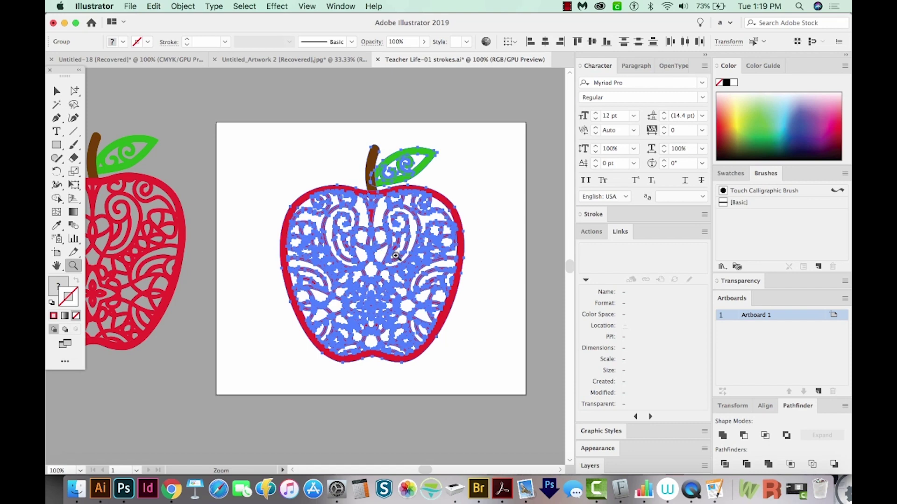
- Delete the spare apple copy from the left pasteboard and reselect the artboard apple
{"action": "key", "text": "v"}
{"action": "left_click", "coordinate": [475, 230]}
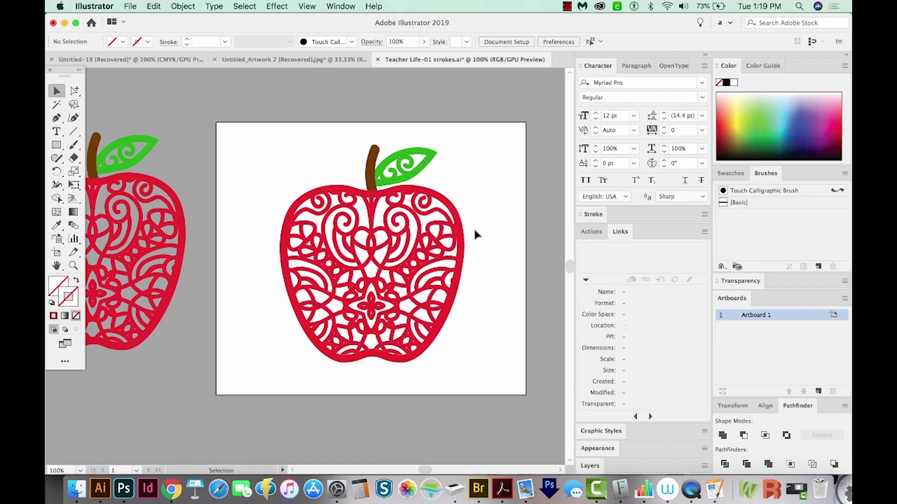
{"action": "scroll", "coordinate": [308, 228], "scroll_direction": "left", "scroll_amount": 3}
{"action": "scroll", "coordinate": [307, 229], "scroll_direction": "down", "scroll_amount": 1}
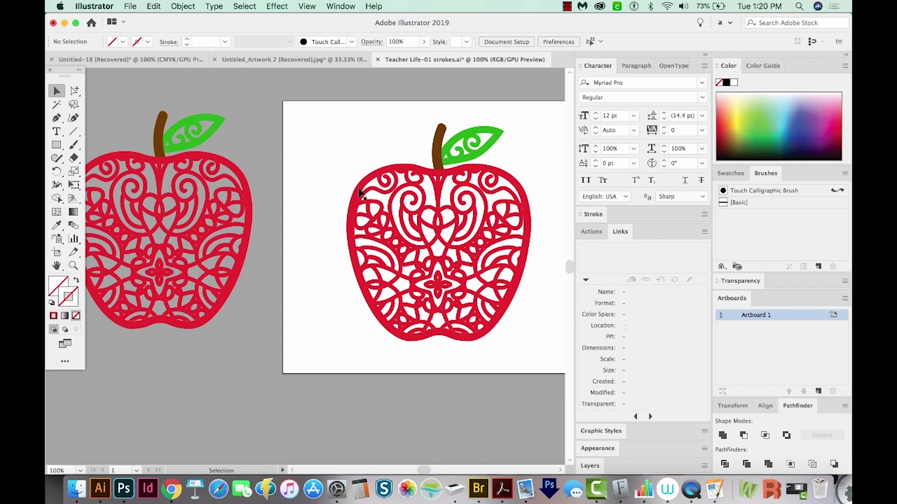
{"action": "left_click_drag", "start_coordinate": [263, 94], "coordinate": [114, 402]}
{"action": "key", "text": "Delete"}
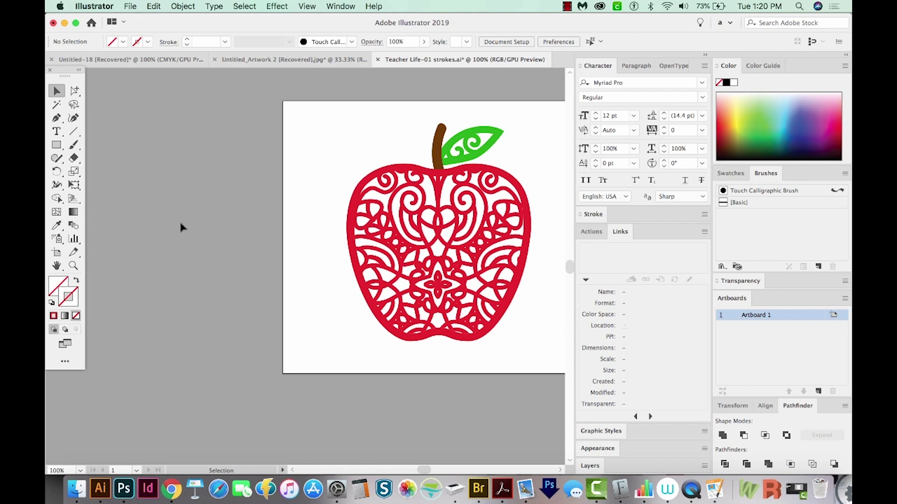
{"action": "left_click_drag", "start_coordinate": [508, 263], "coordinate": [415, 286]}
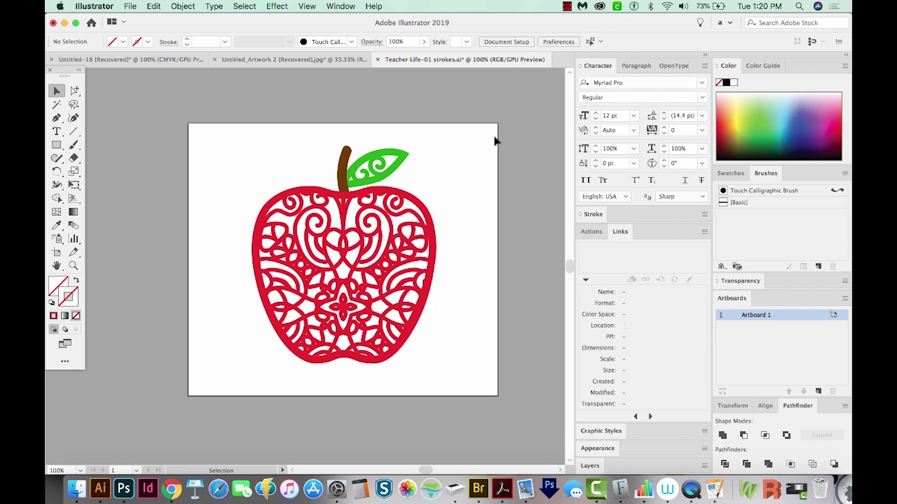
{"action": "left_click_drag", "start_coordinate": [479, 134], "coordinate": [216, 386]}
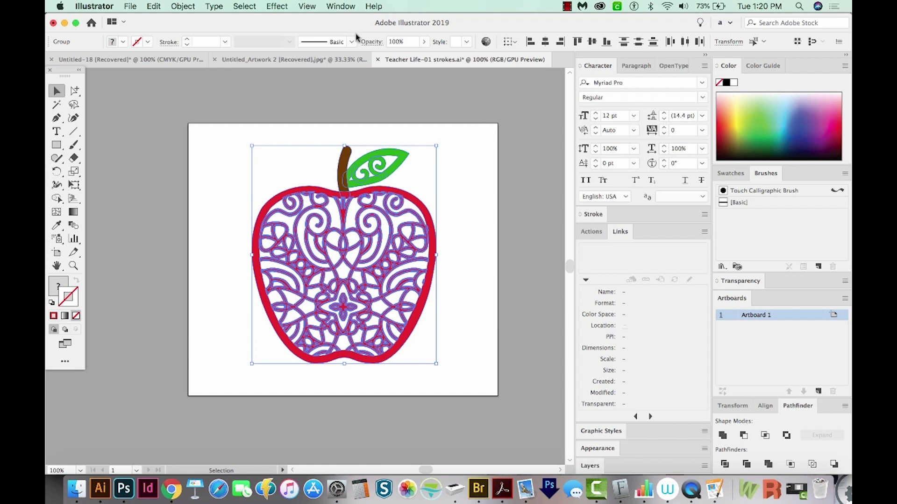
- Apply Pathfinder Divide to the apple group and zoom in on its right edge
{"action": "left_click", "coordinate": [340, 6]}
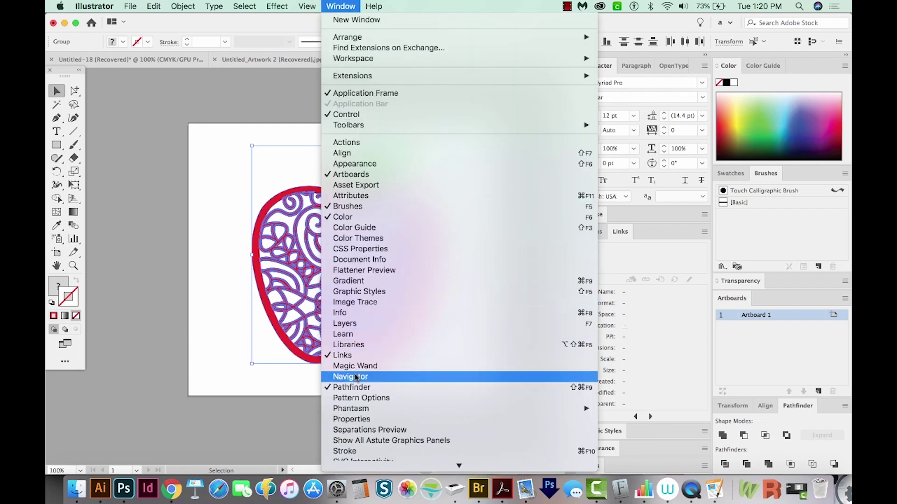
{"action": "left_click", "coordinate": [283, 390]}
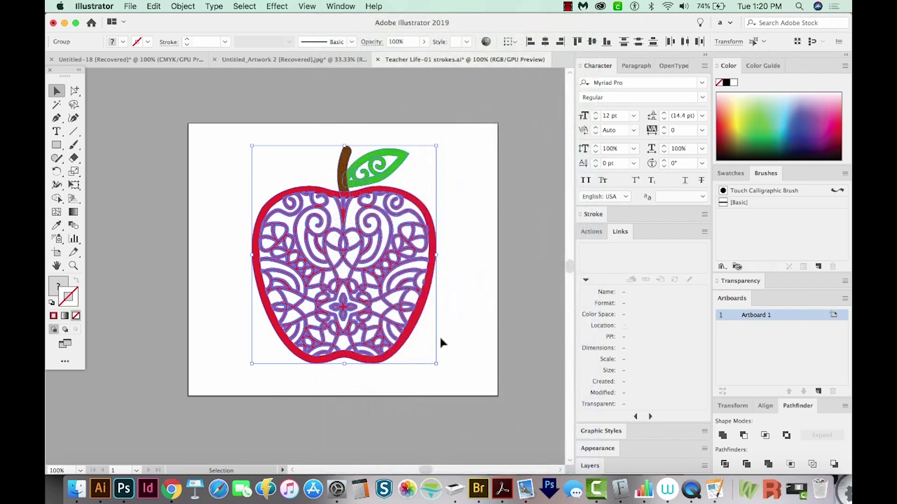
{"action": "left_click", "coordinate": [725, 465]}
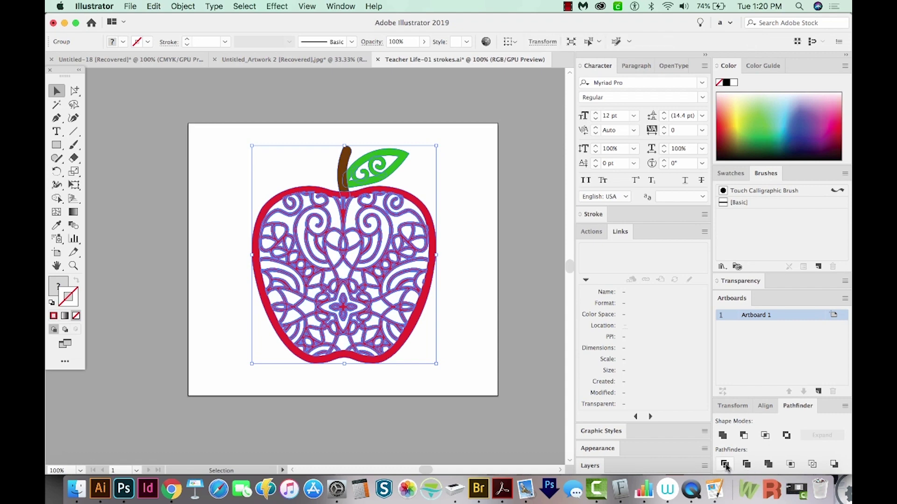
{"action": "key", "text": "z"}
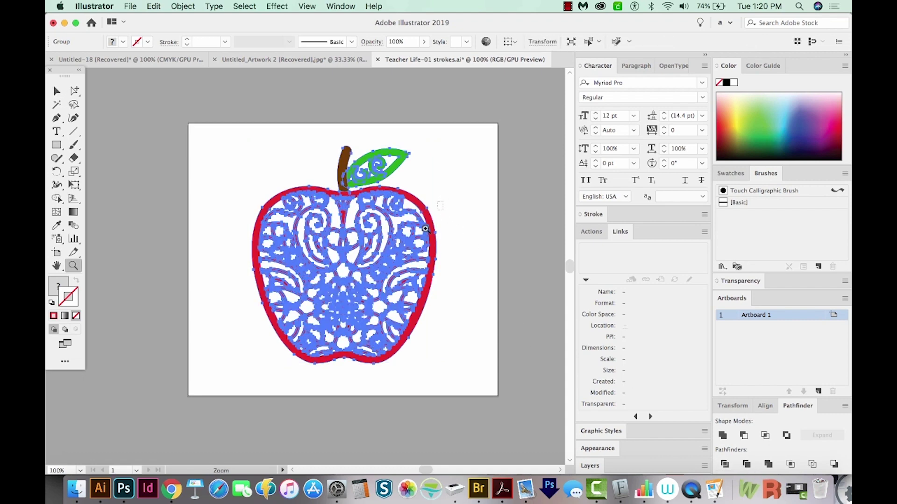
{"action": "left_click", "coordinate": [391, 273]}
- Test-drag the divided outer red band and a small piece, then undo the moves
{"action": "left_click", "coordinate": [415, 242], "text": "super"}
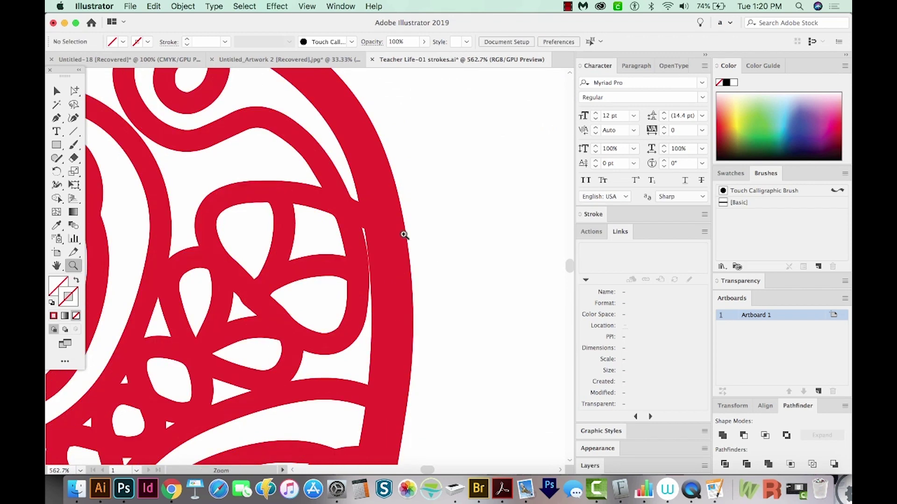
{"action": "left_click", "coordinate": [383, 220]}
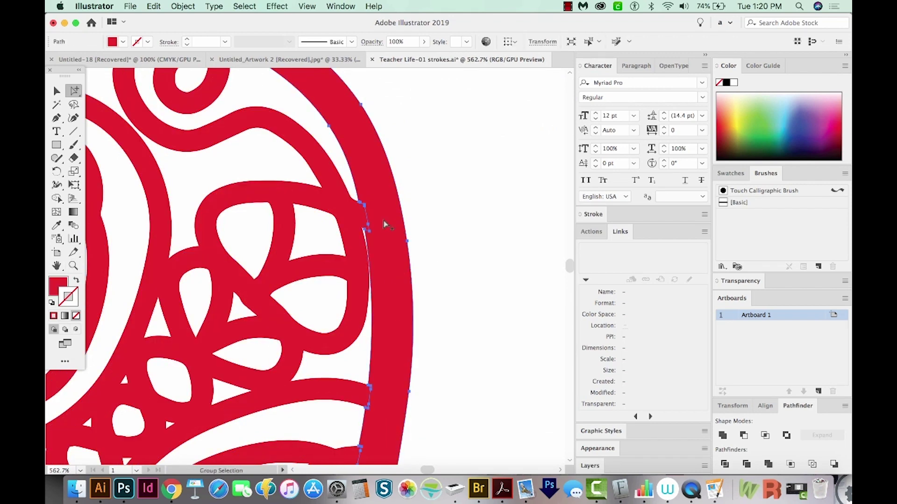
{"action": "left_click_drag", "start_coordinate": [383, 220], "coordinate": [408, 204]}
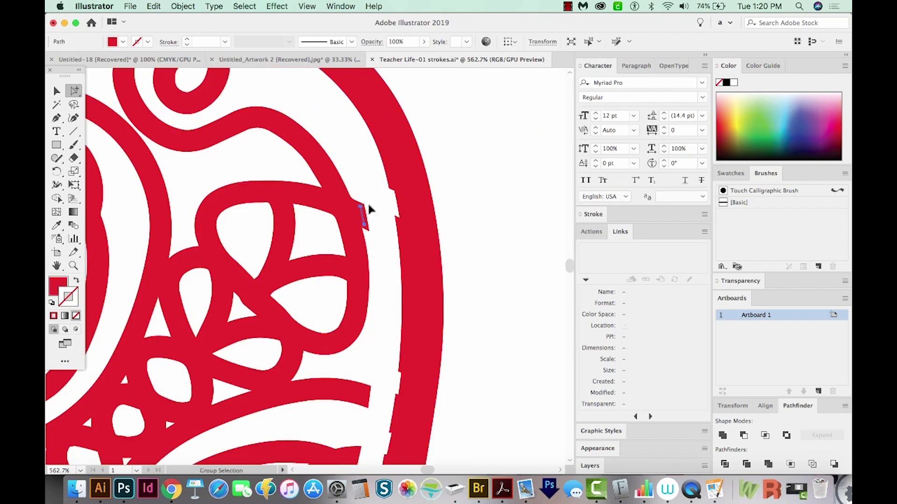
{"action": "left_click", "coordinate": [372, 201]}
{"action": "left_click_drag", "start_coordinate": [367, 227], "coordinate": [379, 213]}
{"action": "key", "text": "super+z"}
{"action": "key", "text": "super+z"}
{"action": "key", "text": "v"}
{"action": "left_click", "coordinate": [433, 143]}
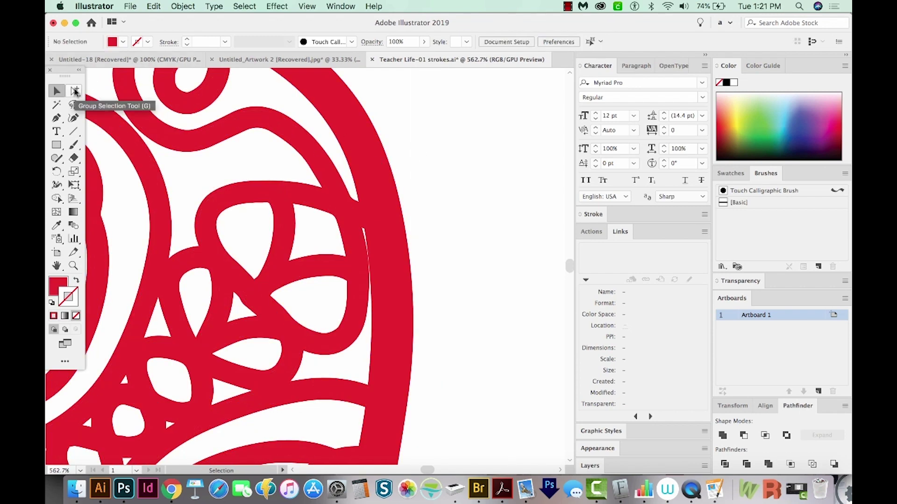
- Select every red-filled path via Select > Same > Fill Color and unite them with Pathfinder
{"action": "left_click", "coordinate": [74, 91]}
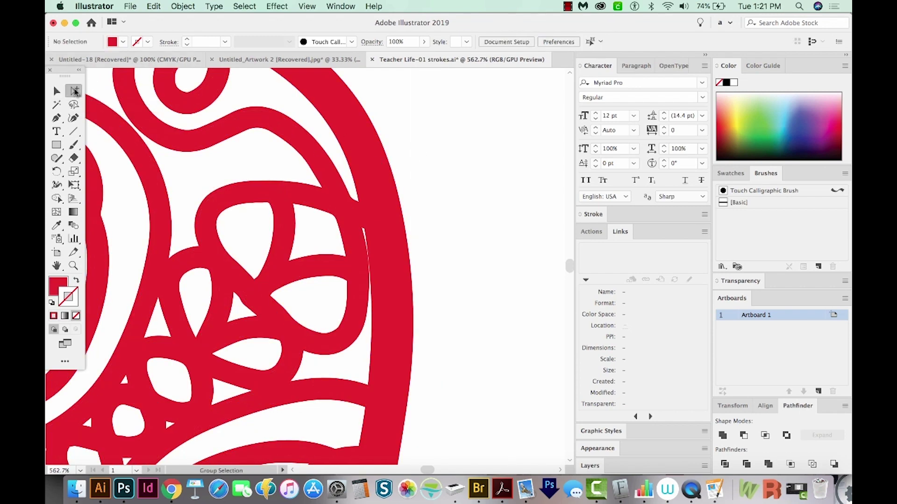
{"action": "left_click", "coordinate": [355, 134]}
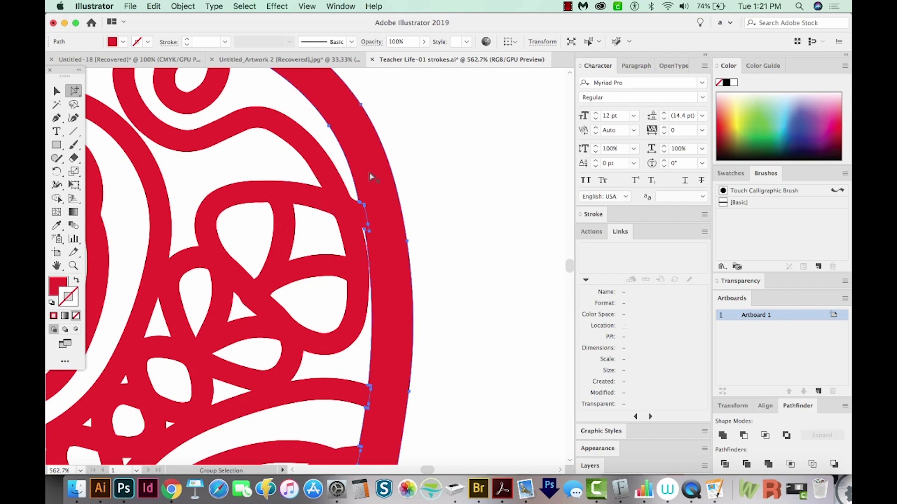
{"action": "key", "text": "super+minus"}
{"action": "key", "text": "super+minus"}
{"action": "key", "text": "super+minus"}
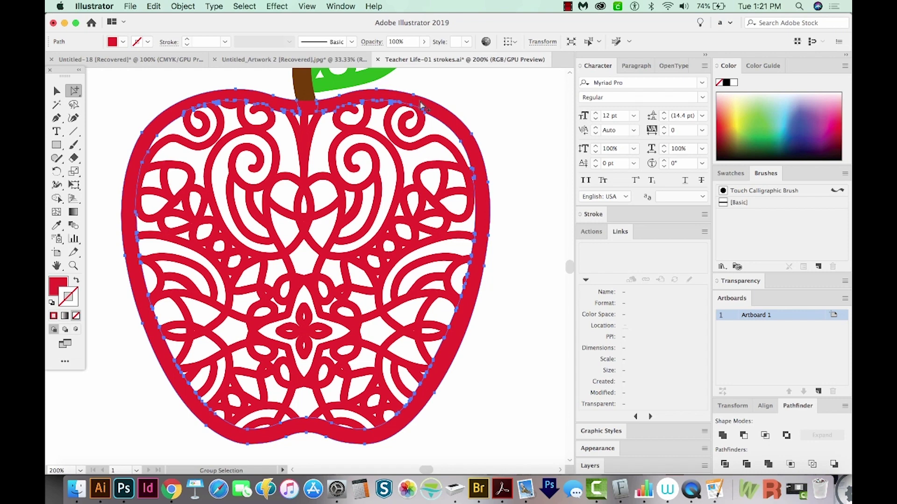
{"action": "left_click", "coordinate": [244, 6]}
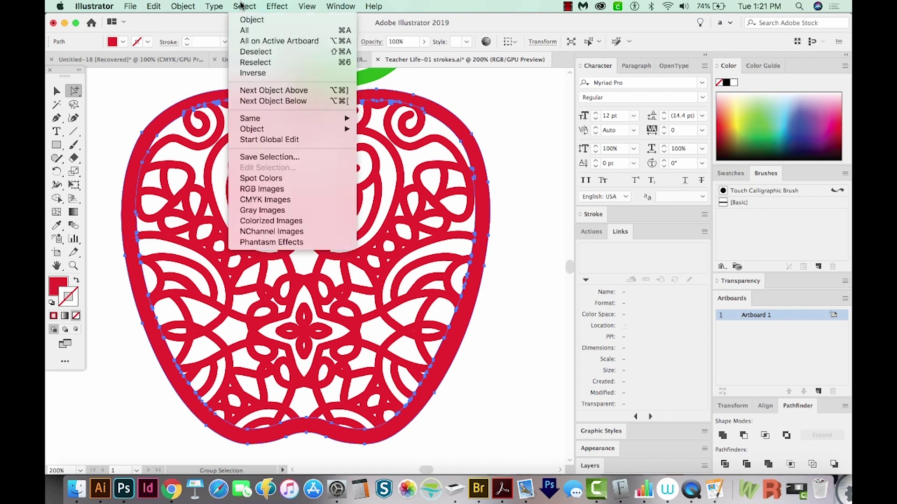
{"action": "mouse_move", "coordinate": [256, 119]}
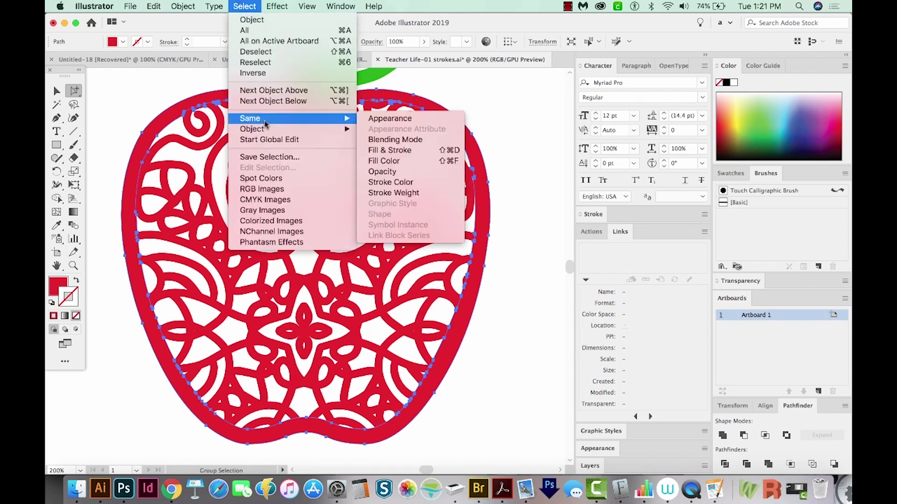
{"action": "left_click", "coordinate": [390, 161]}
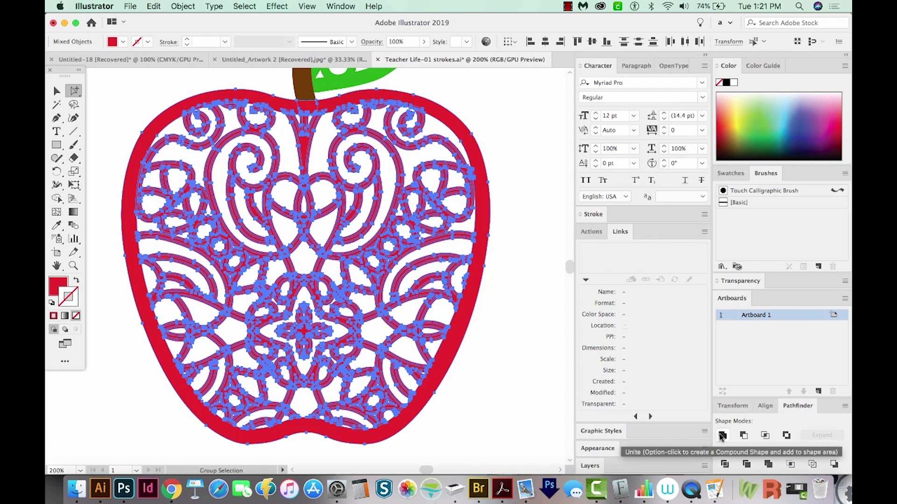
{"action": "left_click", "coordinate": [722, 435]}
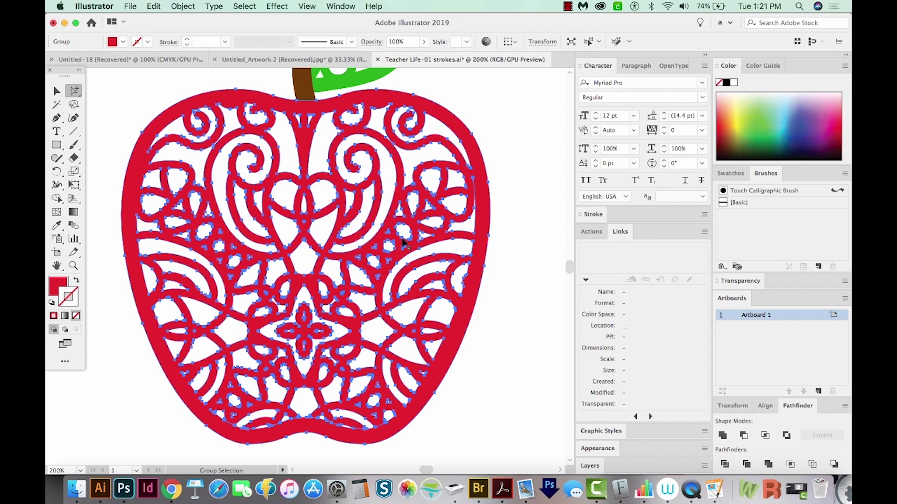
{"action": "left_click", "coordinate": [403, 241], "text": "super"}
- Delete the red apple and select the brown stem
{"action": "key", "text": "Delete"}
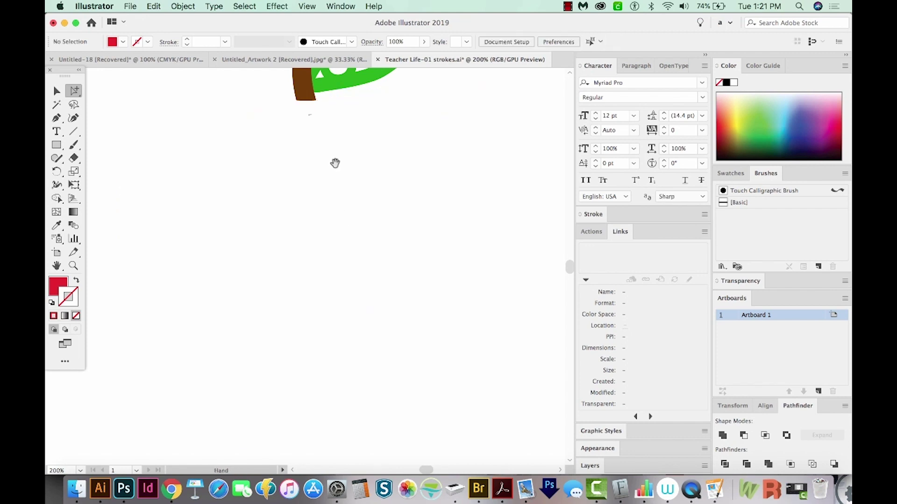
{"action": "left_click_drag", "start_coordinate": [335, 165], "coordinate": [341, 256]}
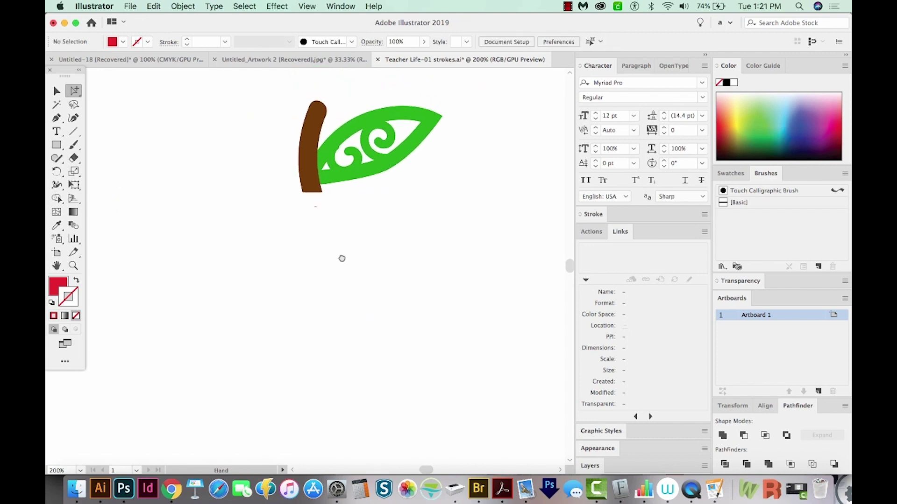
{"action": "left_click", "coordinate": [314, 134]}
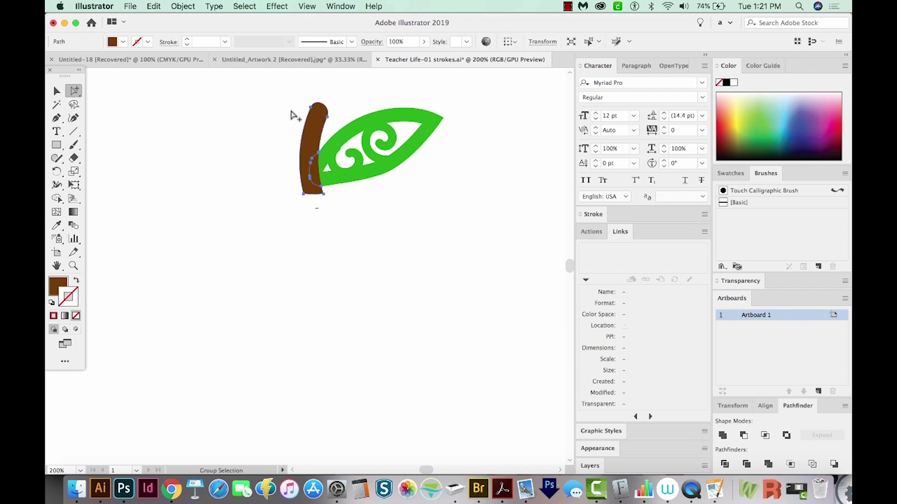
- Unite all same-fill brown stem pieces into one shape and delete it
{"action": "left_click", "coordinate": [248, 7]}
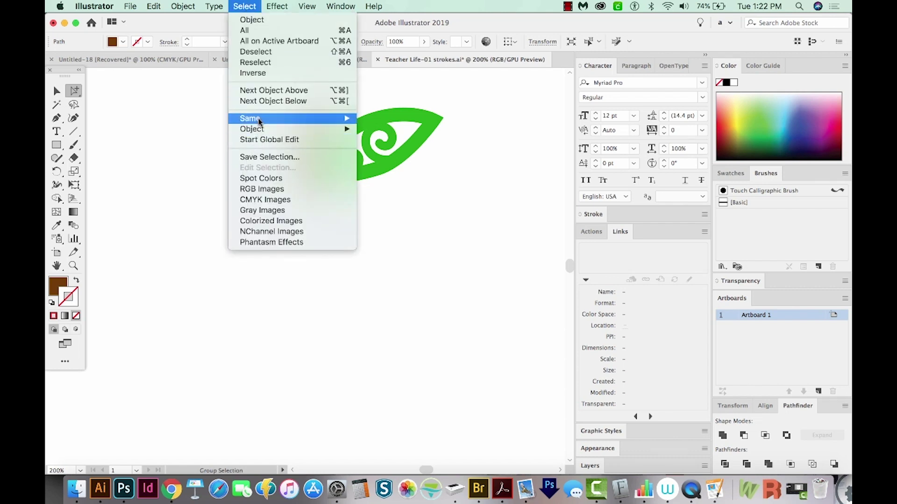
{"action": "mouse_move", "coordinate": [296, 120]}
{"action": "left_click", "coordinate": [395, 161]}
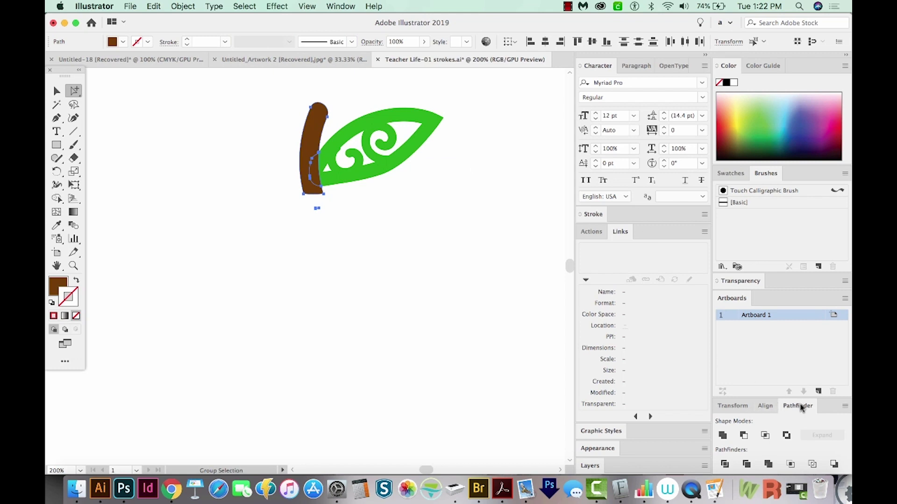
{"action": "left_click", "coordinate": [723, 436]}
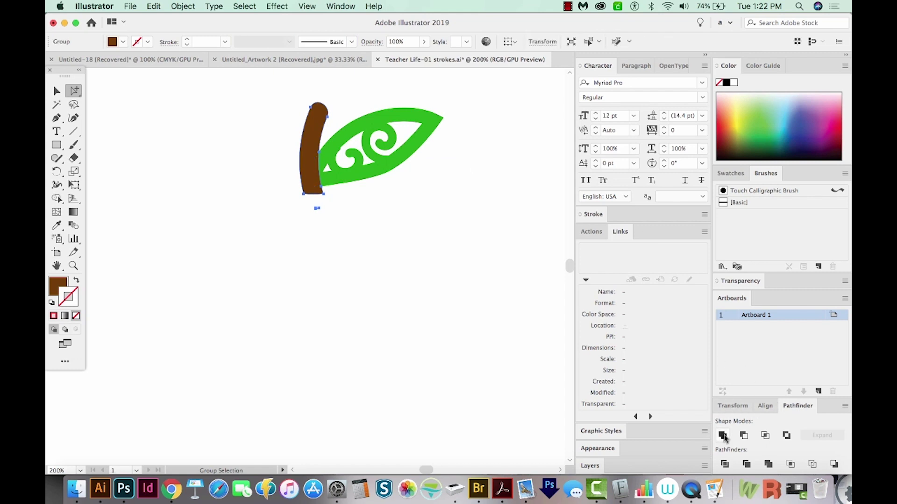
{"action": "key", "text": "Delete"}
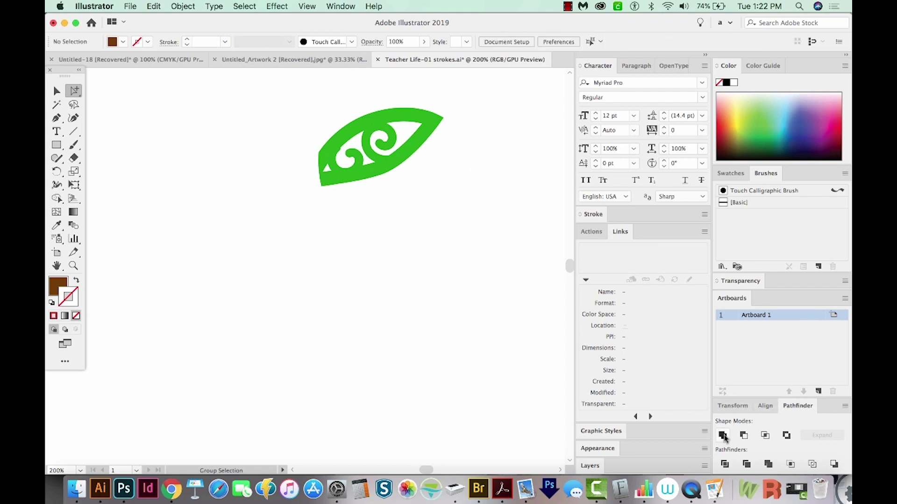
- Unite all same-fill green leaf pieces into one shape, delete it, and view at 100%
{"action": "left_click", "coordinate": [417, 115]}
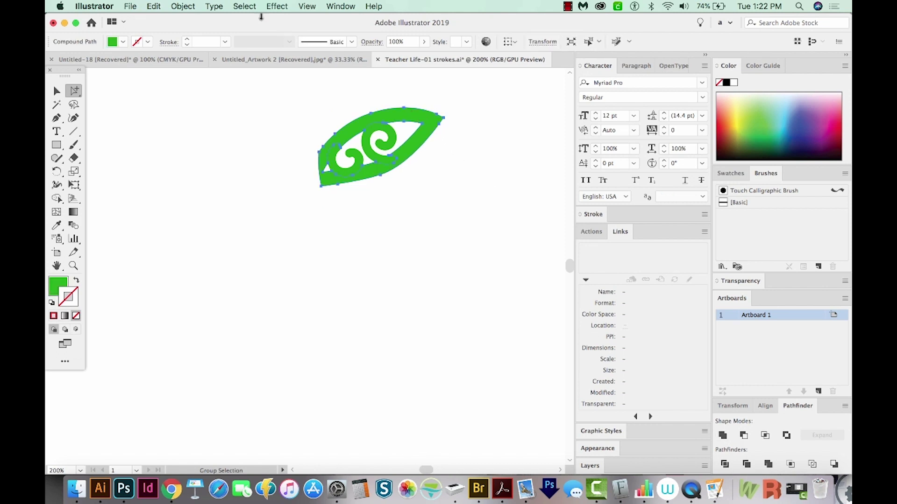
{"action": "left_click", "coordinate": [244, 6]}
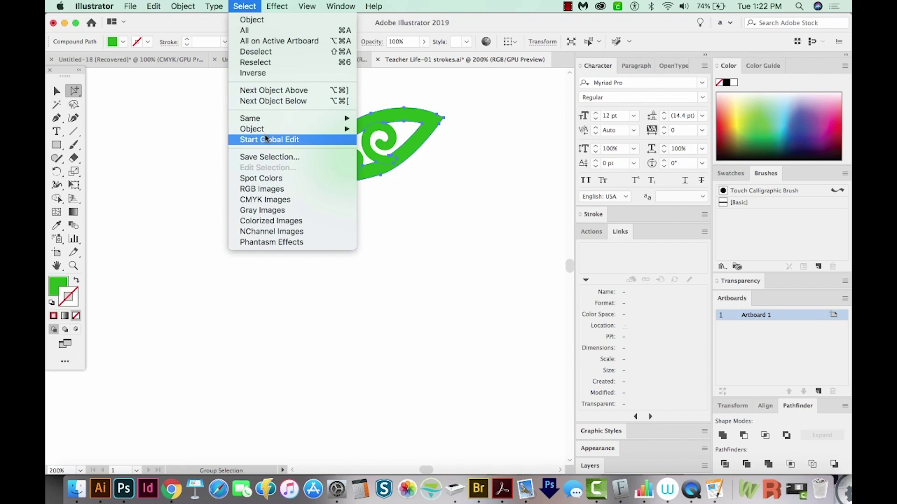
{"action": "mouse_move", "coordinate": [335, 118]}
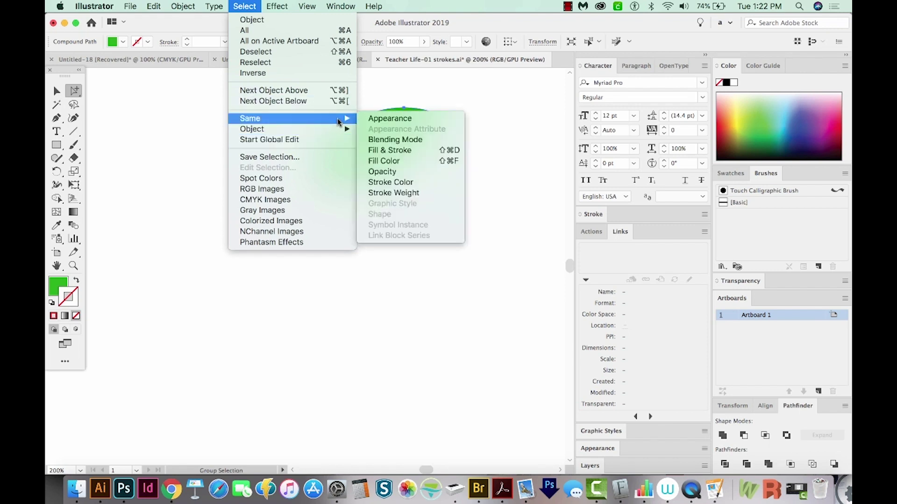
{"action": "left_click", "coordinate": [383, 161]}
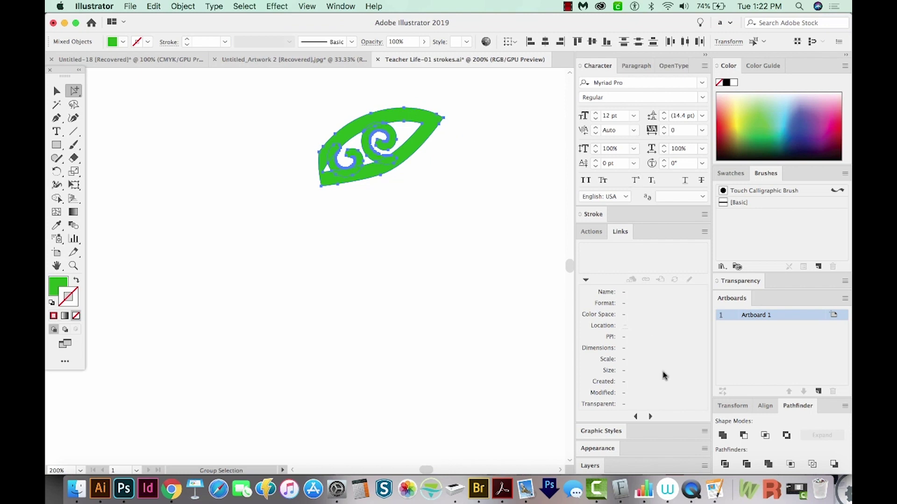
{"action": "left_click", "coordinate": [722, 436]}
{"action": "key", "text": "Delete"}
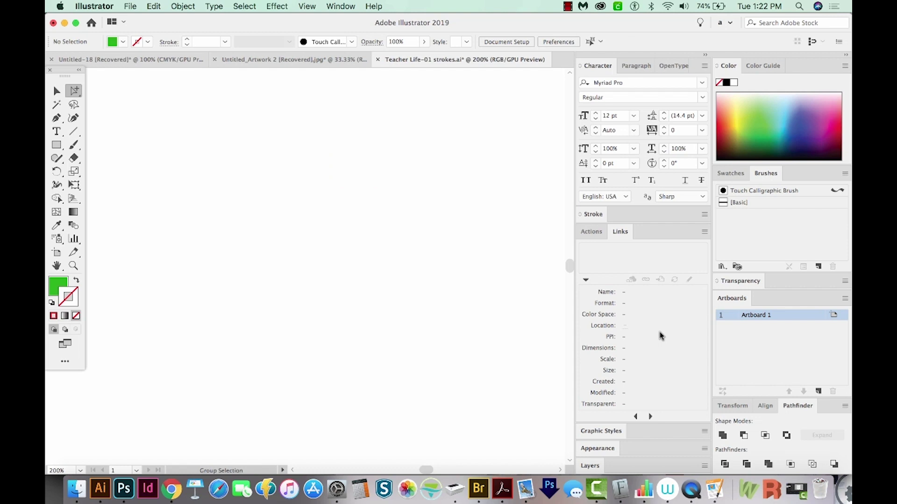
{"action": "key", "text": "super+1"}
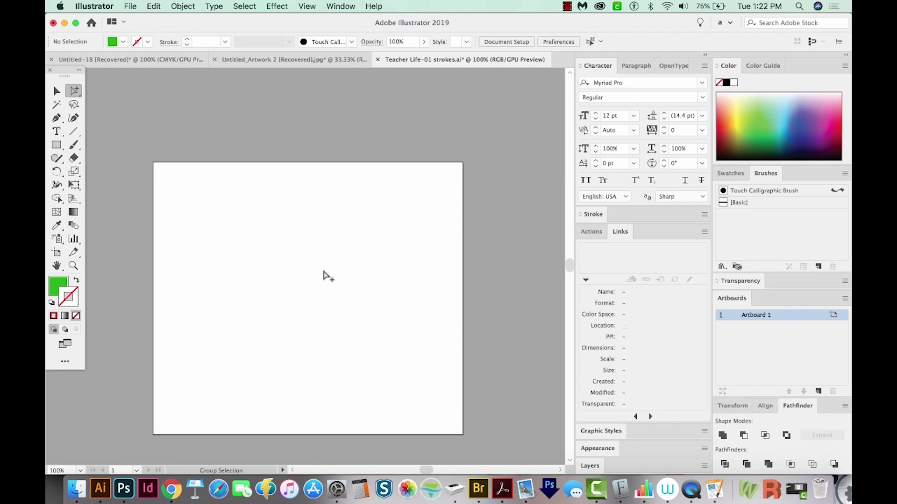
- In Outline view, marquee-select the leftover apple and leaf paths, remove them, and return to Preview
{"action": "key", "text": "super+y"}
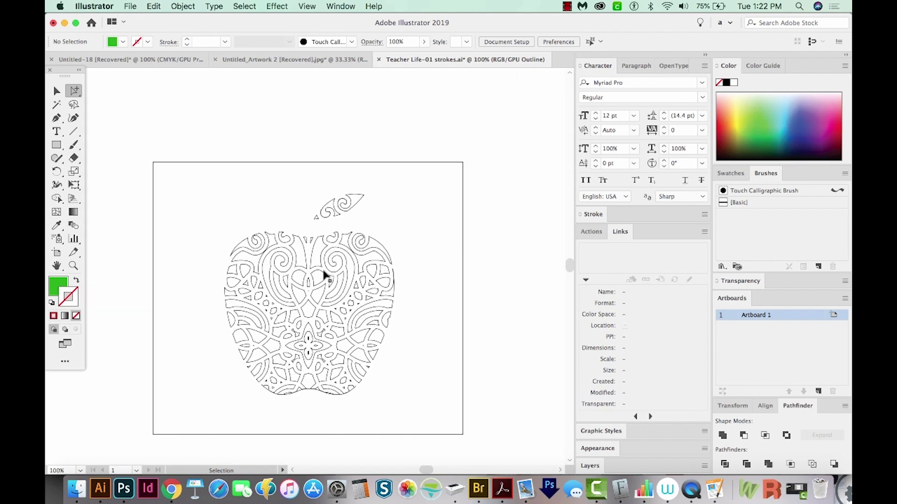
{"action": "key", "text": "alt"}
{"action": "left_click", "coordinate": [386, 245]}
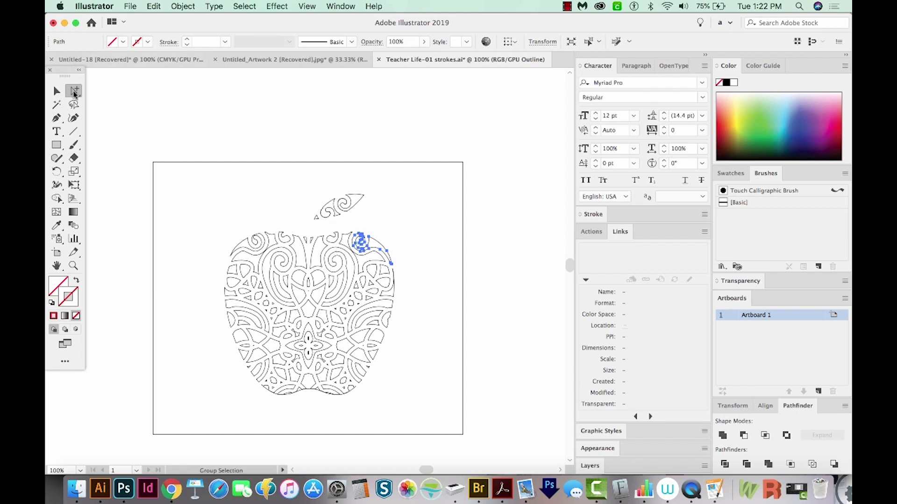
{"action": "left_click_drag", "start_coordinate": [436, 181], "coordinate": [202, 417]}
{"action": "key", "text": "Delete"}
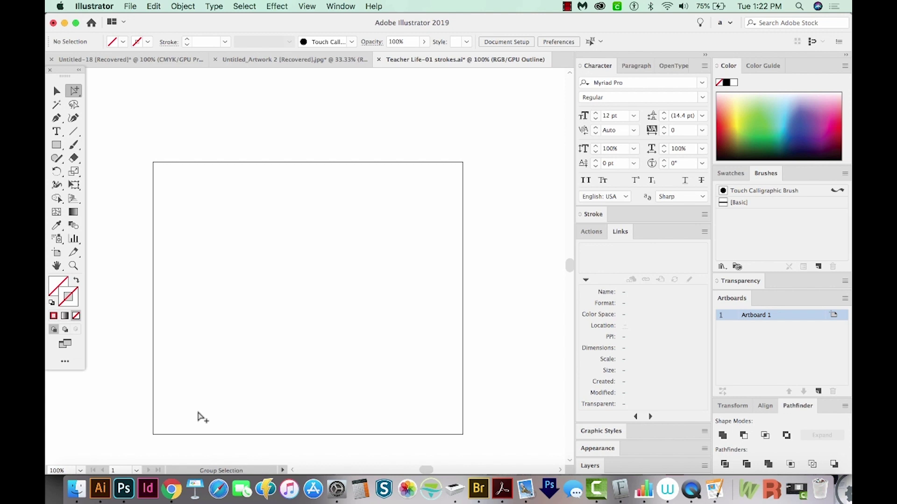
{"action": "key", "text": "super+y"}
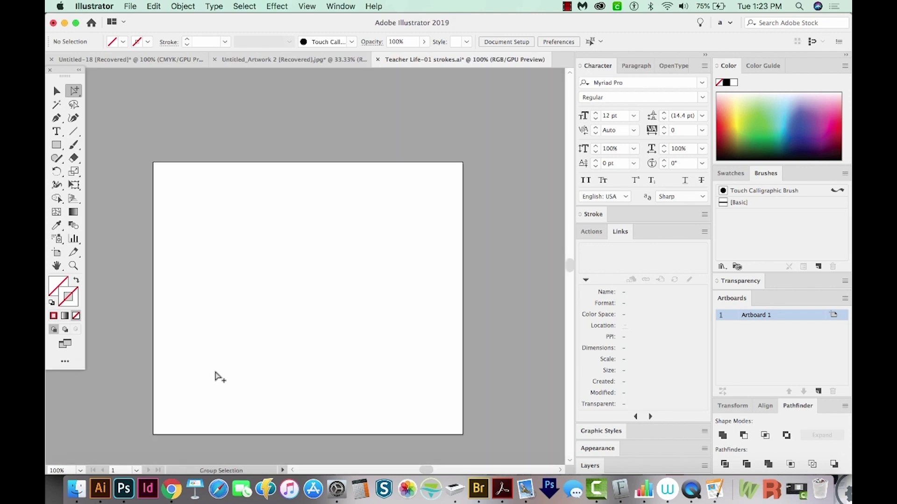
- Reveal the hidden apple artwork with Object > Show All, recentre the artboard, and deselect
{"action": "key", "text": "super"}
{"action": "left_click", "coordinate": [183, 6]}
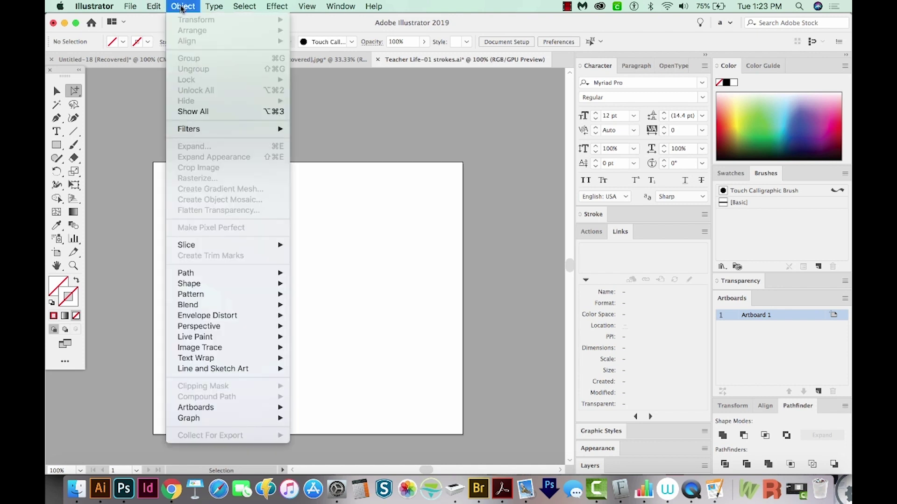
{"action": "left_click", "coordinate": [183, 112]}
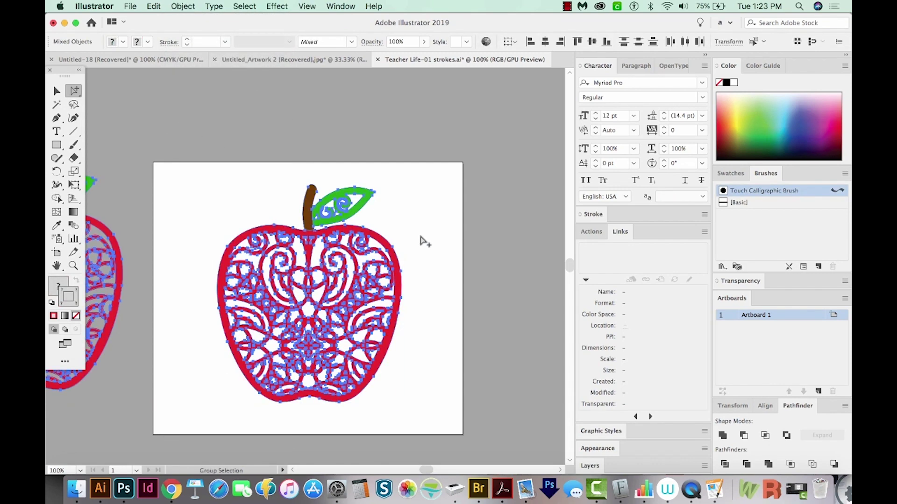
{"action": "left_click_drag", "start_coordinate": [420, 237], "coordinate": [523, 187]}
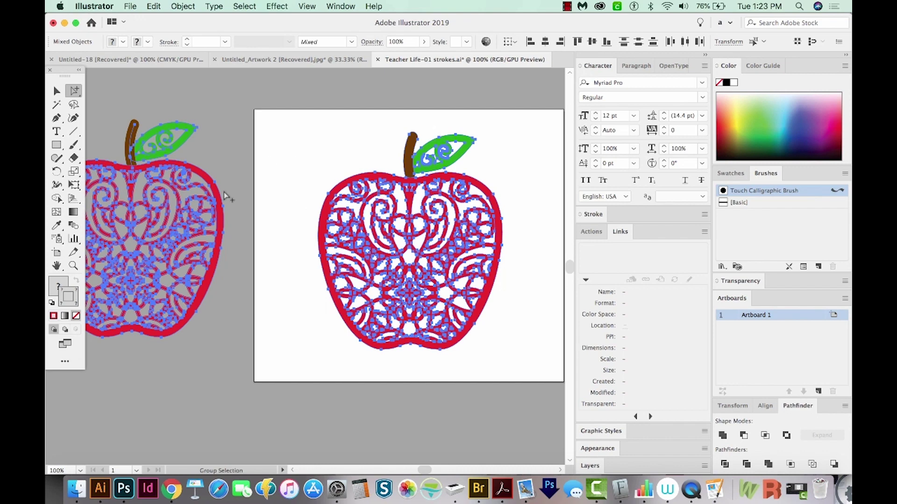
{"action": "left_click", "coordinate": [299, 225]}
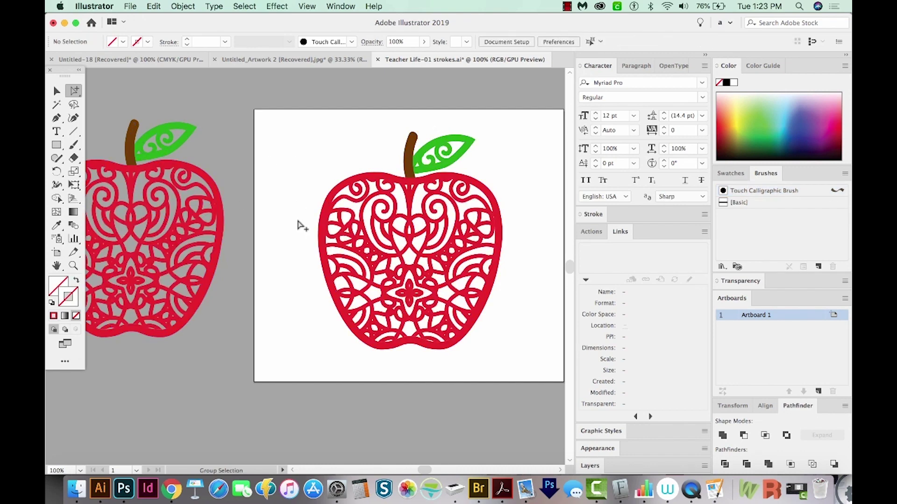
- Draw a wide rectangle across the apple's middle and nudge it into place with the arrow keys
{"action": "scroll", "coordinate": [495, 229], "scroll_direction": "right", "scroll_amount": 5}
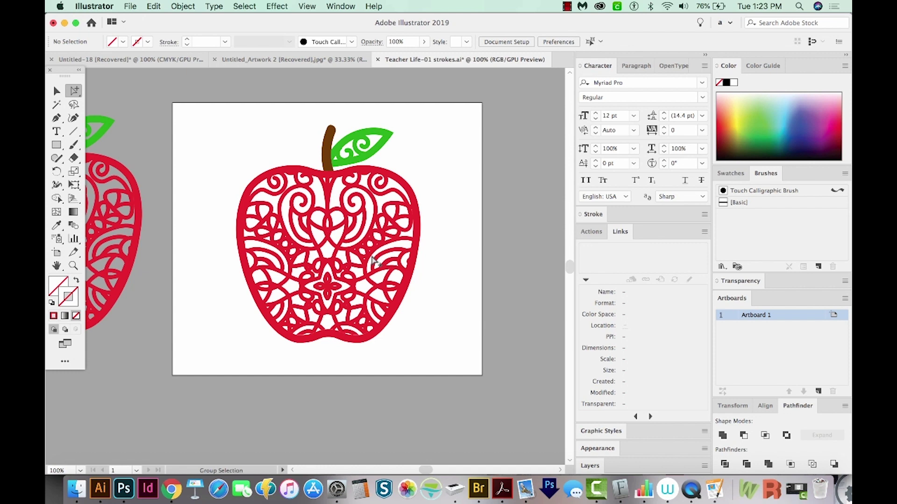
{"action": "key", "text": "m"}
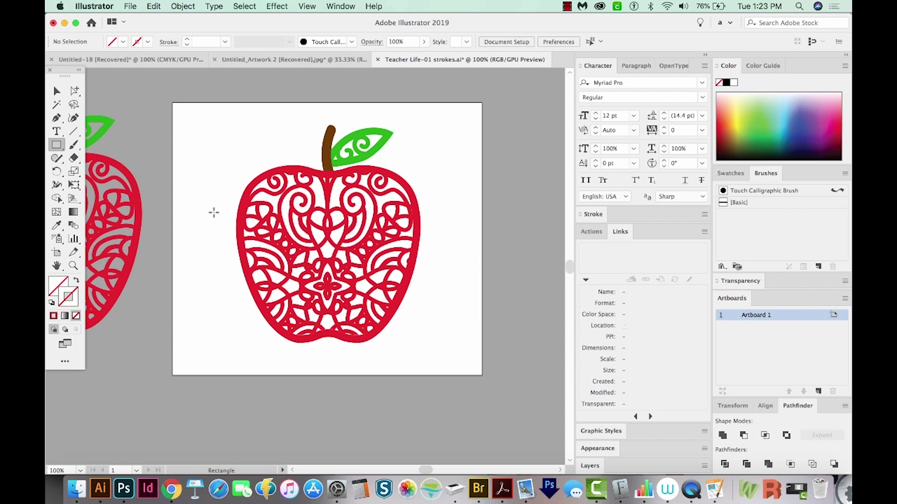
{"action": "left_click_drag", "start_coordinate": [214, 213], "coordinate": [444, 269]}
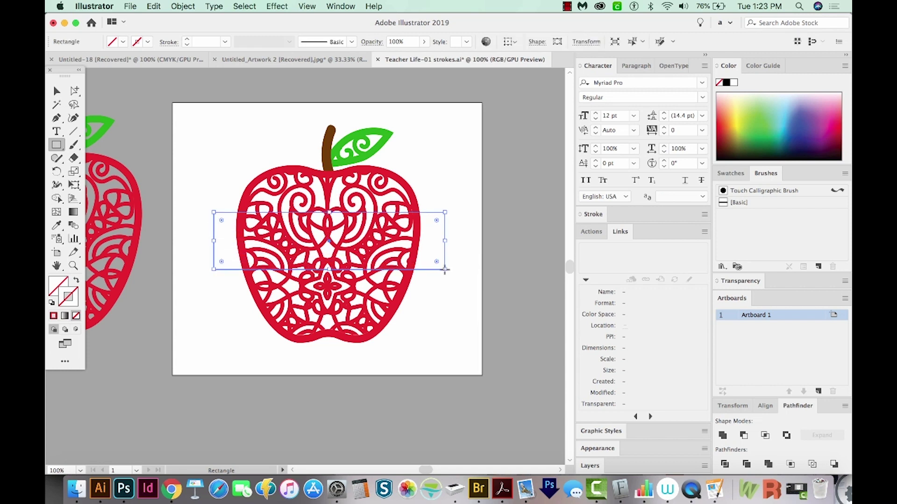
{"action": "key", "text": "v"}
{"action": "key", "text": "Down"}
{"action": "key", "text": "Down"}
{"action": "key", "text": "Down"}
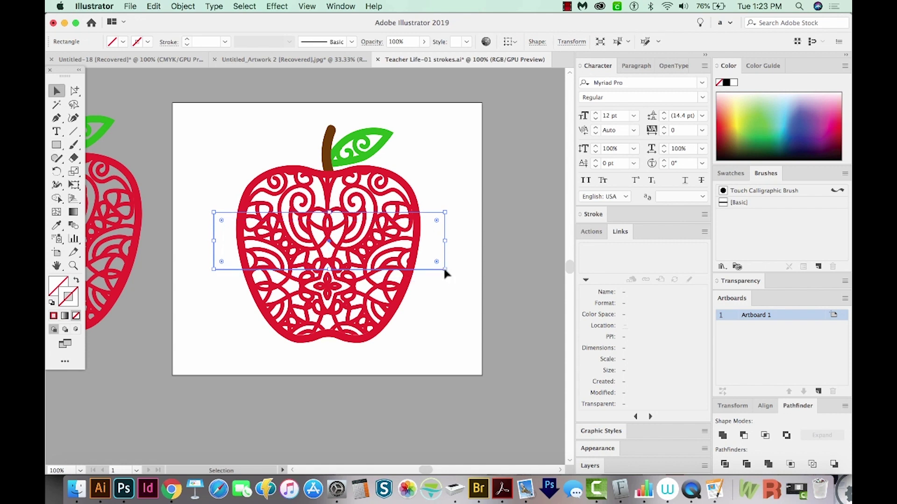
{"action": "key", "text": "Up"}
{"action": "key", "text": "Up"}
{"action": "key", "text": "Up"}
{"action": "key", "text": "Down"}
{"action": "key", "text": "Down"}
{"action": "key", "text": "Down"}
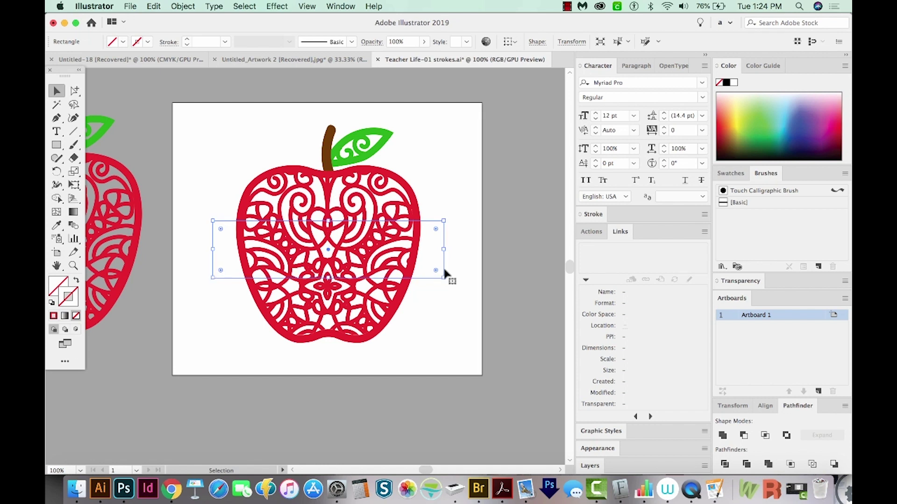
- Give the rectangle a solid black fill and nudge it slightly left
{"action": "left_click", "coordinate": [726, 83]}
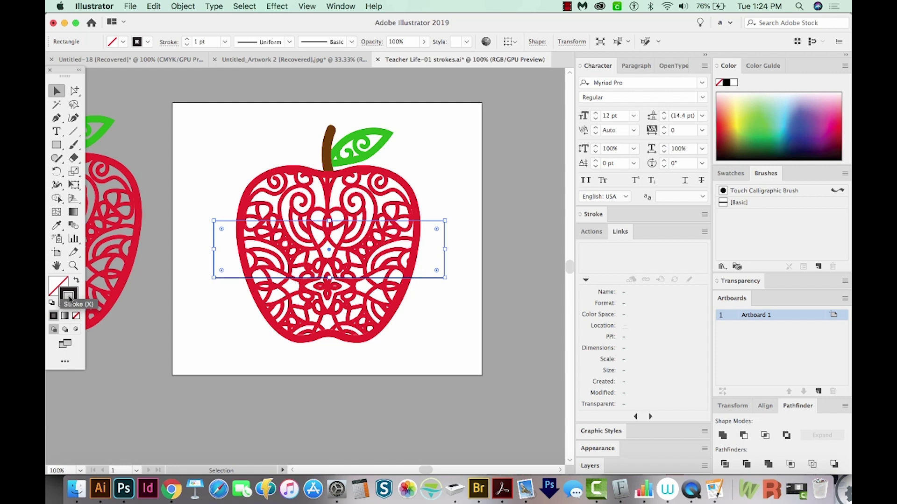
{"action": "key", "text": "shift+x"}
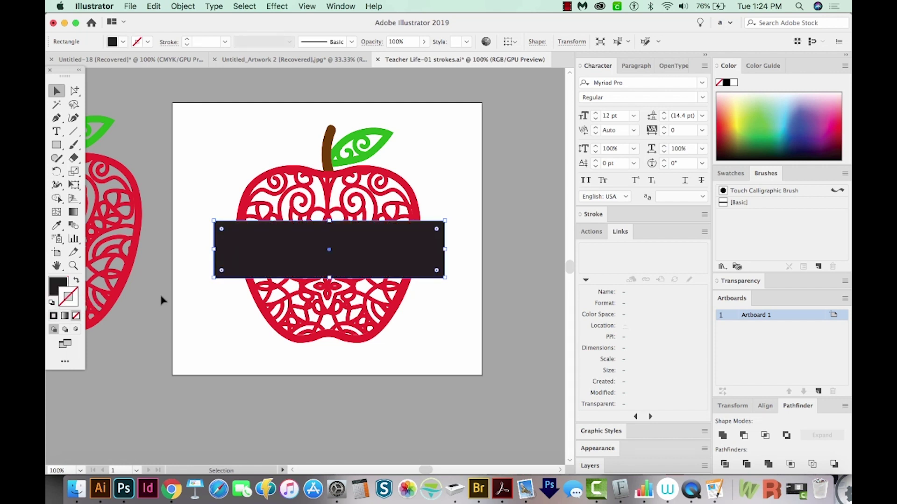
{"action": "key", "text": "Left"}
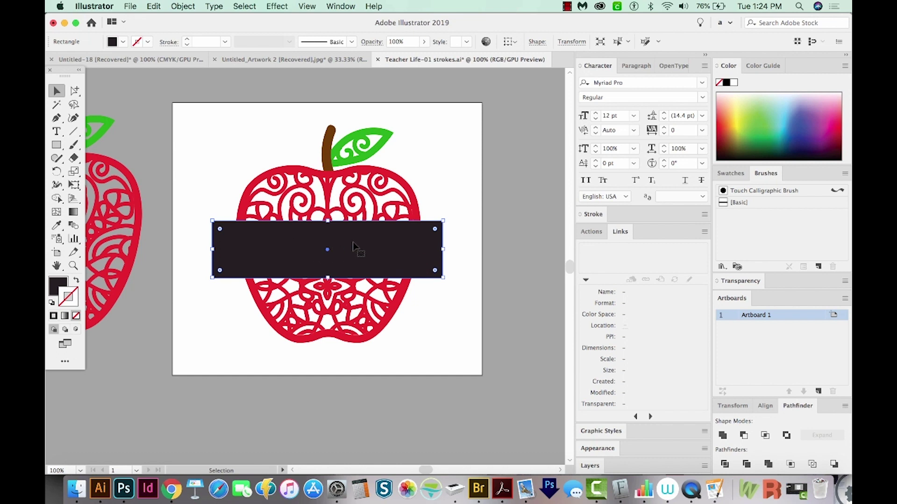
- Drag the black band's top edge up to make it slightly taller
{"action": "key", "text": "a"}
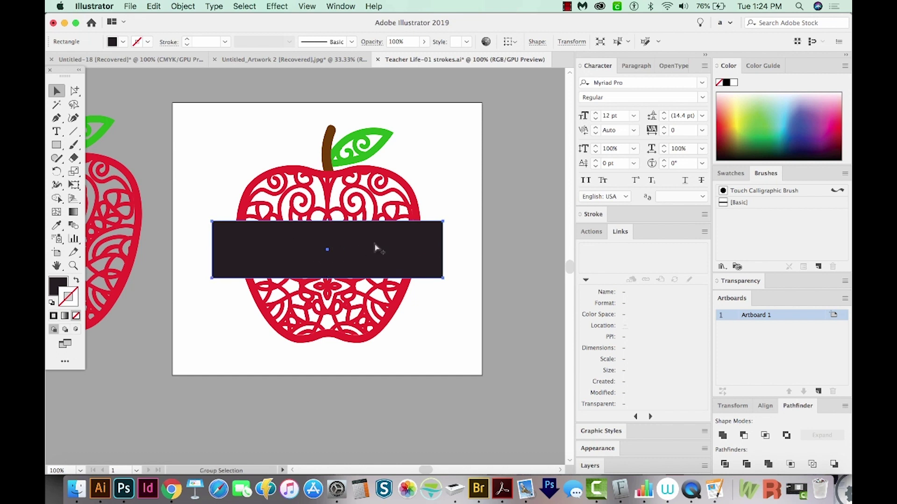
{"action": "key", "text": "v"}
{"action": "key", "text": "super"}
{"action": "key", "text": "v"}
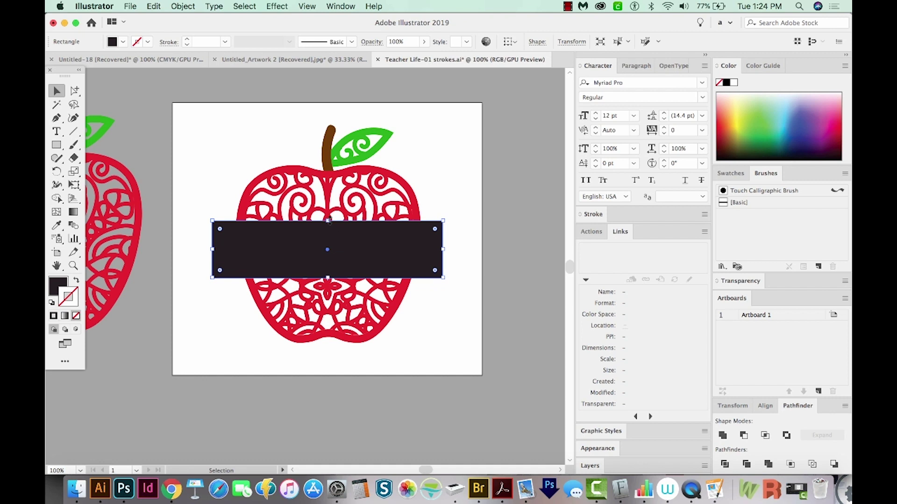
{"action": "left_click_drag", "start_coordinate": [329, 221], "coordinate": [328, 215]}
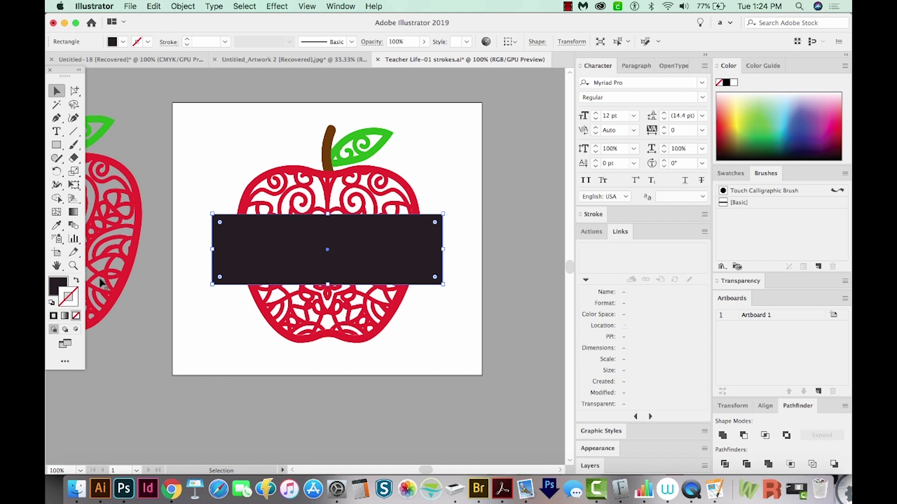
{"action": "left_click", "coordinate": [60, 287]}
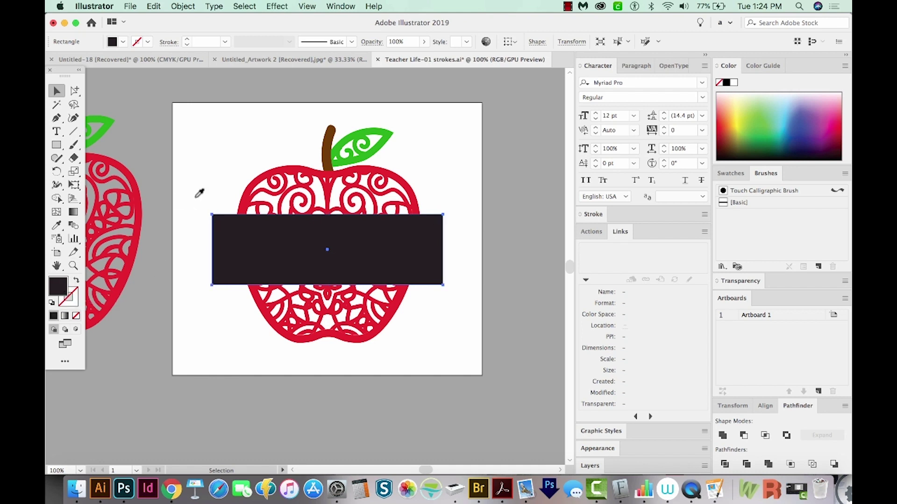
- Use the Eyedropper to fill the band behind with the apple's red, showing red strips
{"action": "key", "text": "i"}
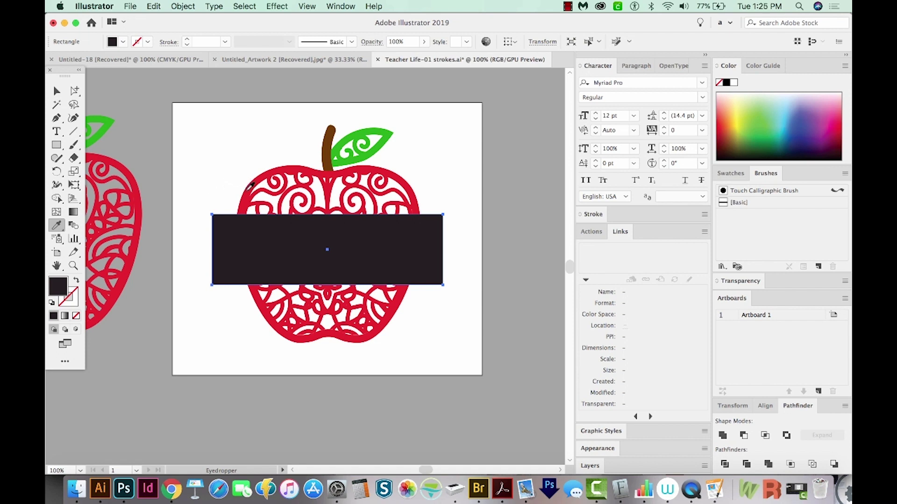
{"action": "left_click", "coordinate": [250, 185]}
{"action": "key", "text": "v"}
{"action": "left_click", "coordinate": [469, 319]}
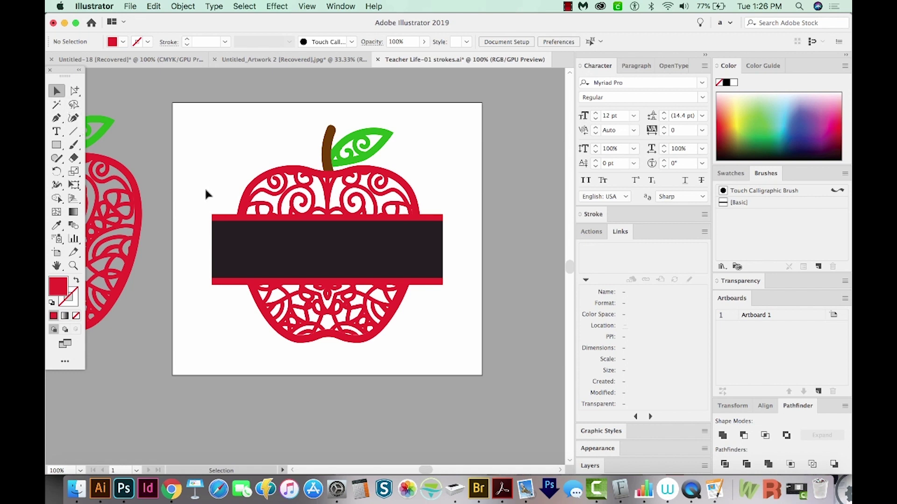
{"action": "left_click_drag", "start_coordinate": [206, 191], "coordinate": [429, 287]}
- Select the apple group plus the dark bar and apply Pathfinder Divide
{"action": "left_click_drag", "start_coordinate": [466, 311], "coordinate": [468, 311]}
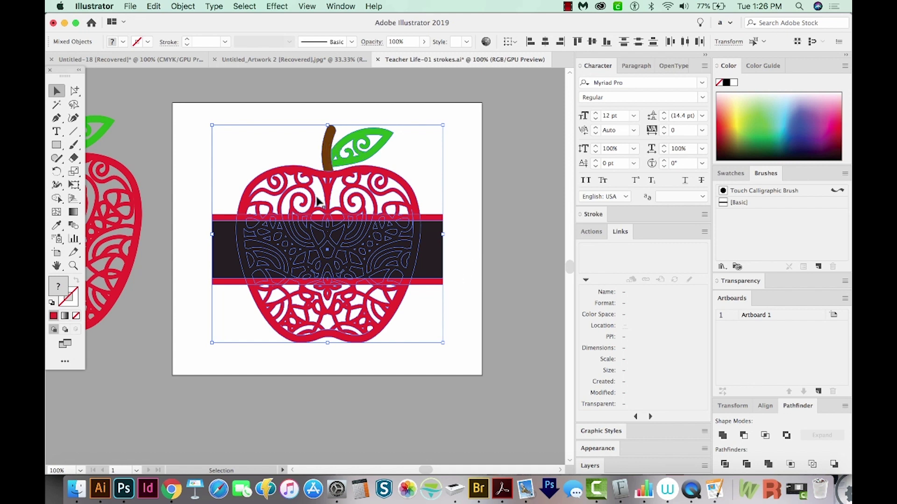
{"action": "left_click", "coordinate": [328, 176], "text": "shift"}
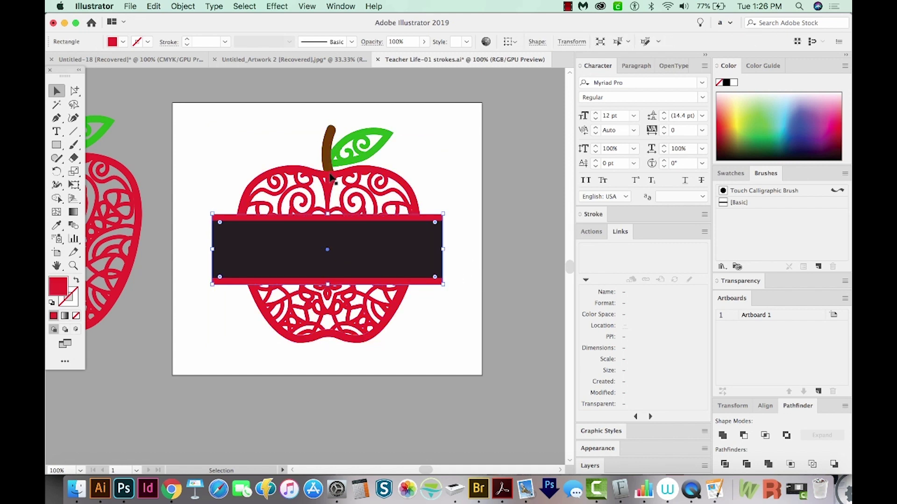
{"action": "left_click", "coordinate": [330, 176]}
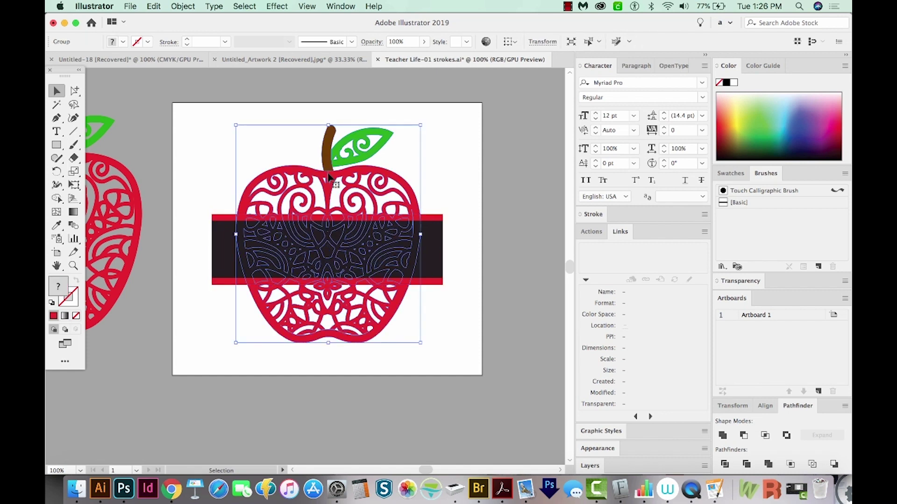
{"action": "left_click", "coordinate": [329, 177], "text": "shift"}
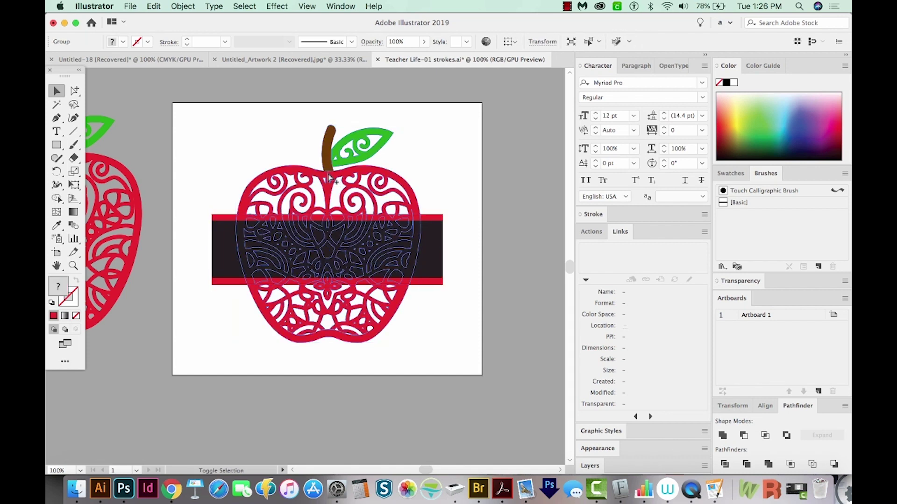
{"action": "left_click", "coordinate": [329, 176]}
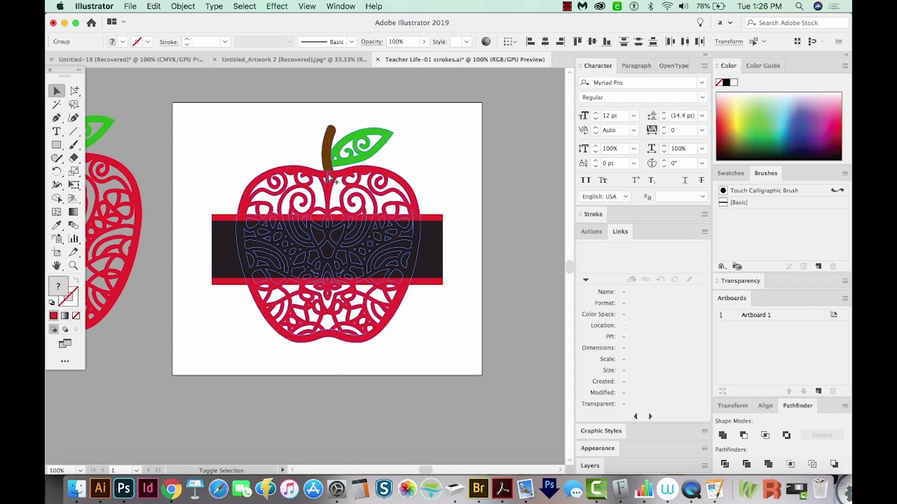
{"action": "left_click", "coordinate": [428, 166]}
{"action": "left_click", "coordinate": [378, 173]}
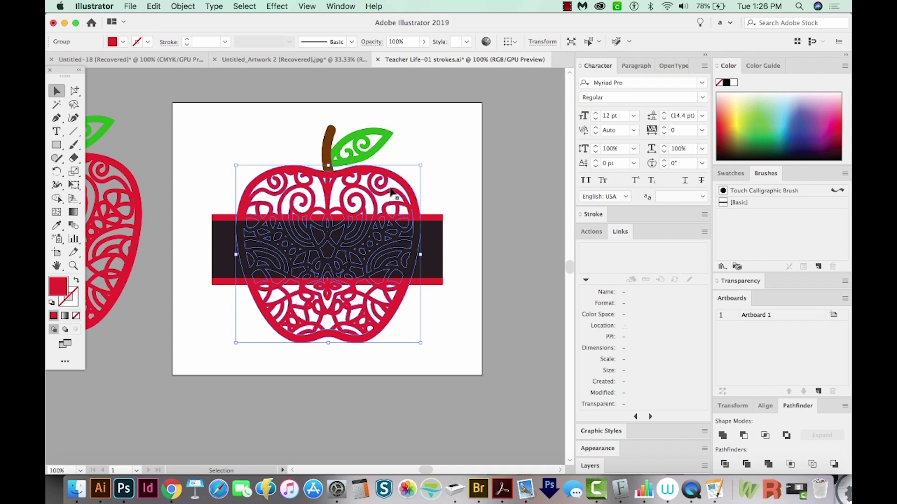
{"action": "left_click", "coordinate": [447, 203]}
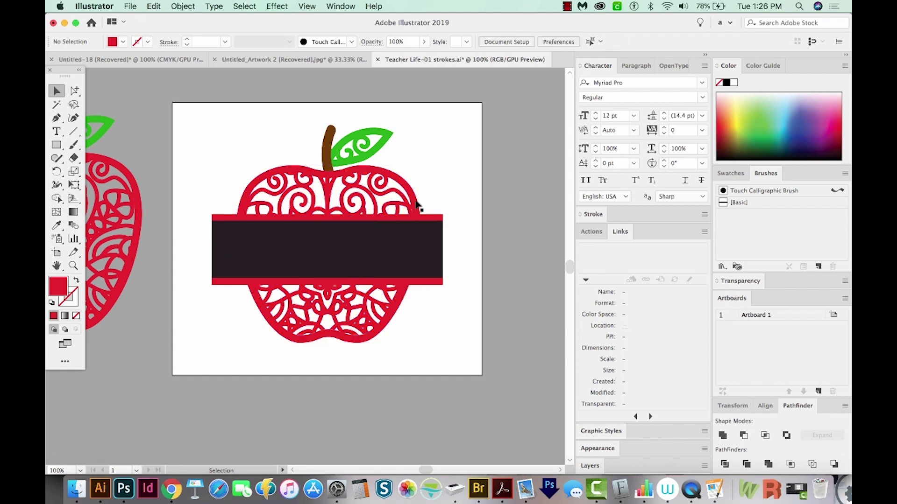
{"action": "left_click", "coordinate": [416, 206]}
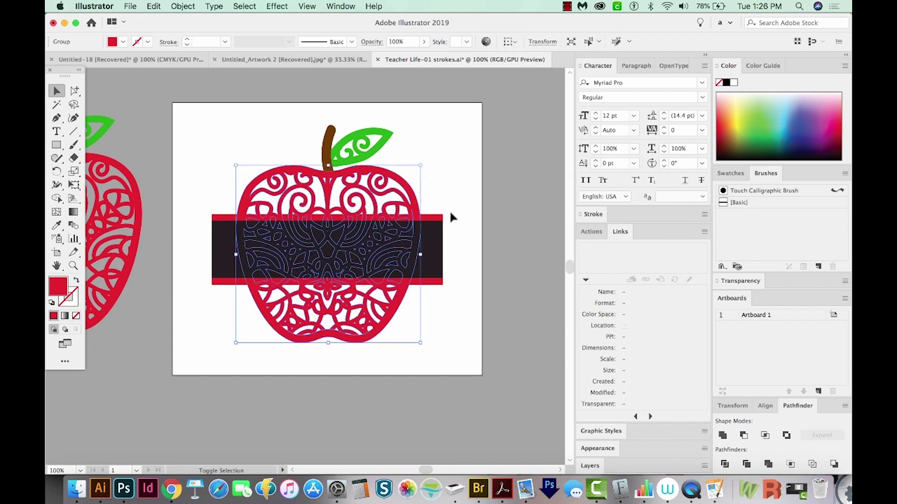
{"action": "left_click", "coordinate": [435, 294], "text": "shift"}
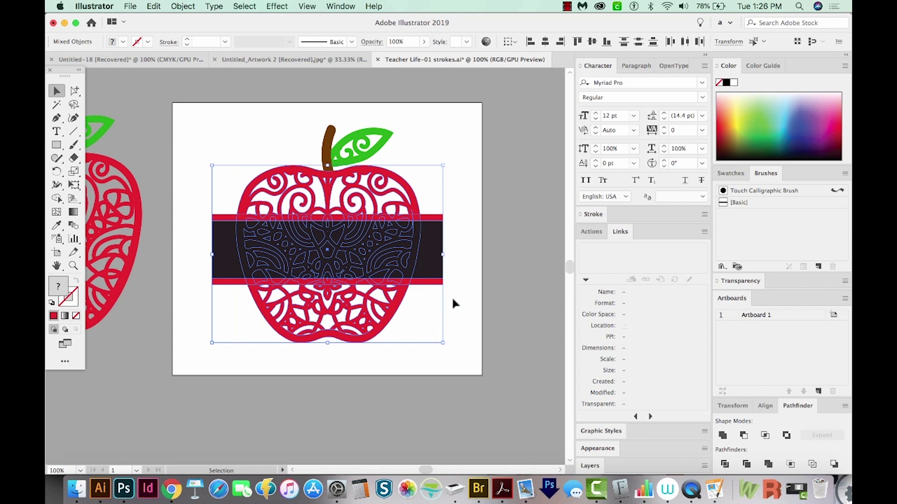
{"action": "left_click", "coordinate": [724, 464]}
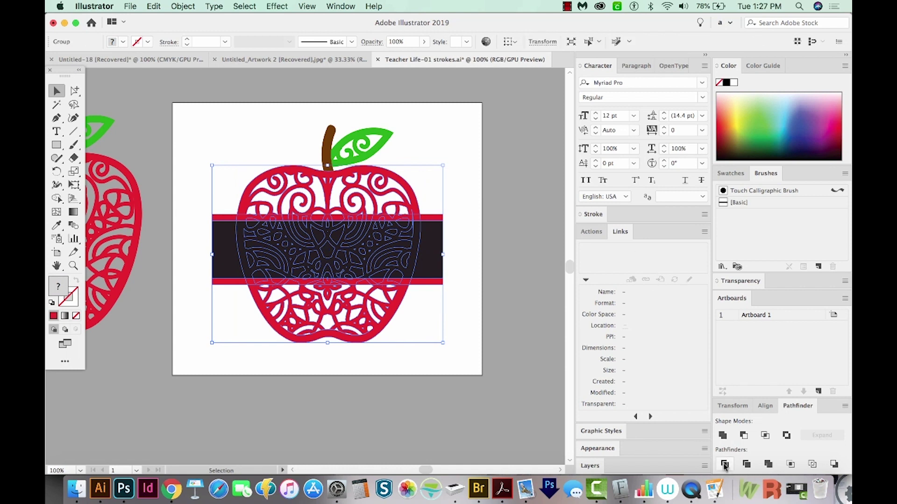
- Delete the spare apple sitting left of the artboard
{"action": "scroll", "coordinate": [467, 285], "scroll_direction": "left", "scroll_amount": 3}
{"action": "left_click", "coordinate": [496, 252]}
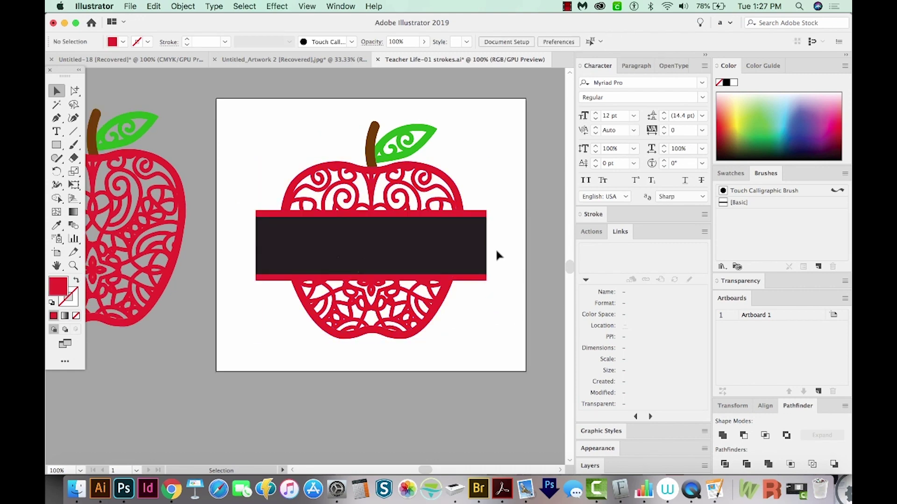
{"action": "left_click", "coordinate": [184, 161]}
{"action": "left_click_drag", "start_coordinate": [228, 150], "coordinate": [340, 130]}
{"action": "left_click_drag", "start_coordinate": [309, 76], "coordinate": [105, 345]}
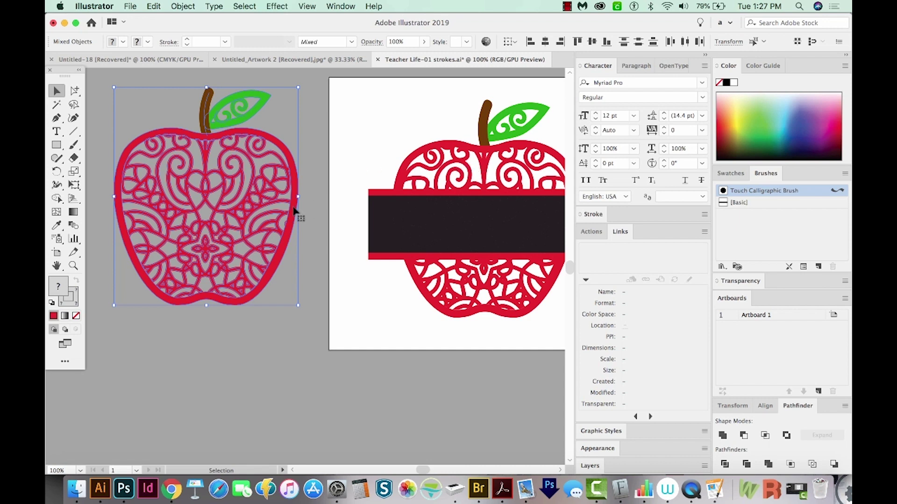
{"action": "key", "text": "Delete"}
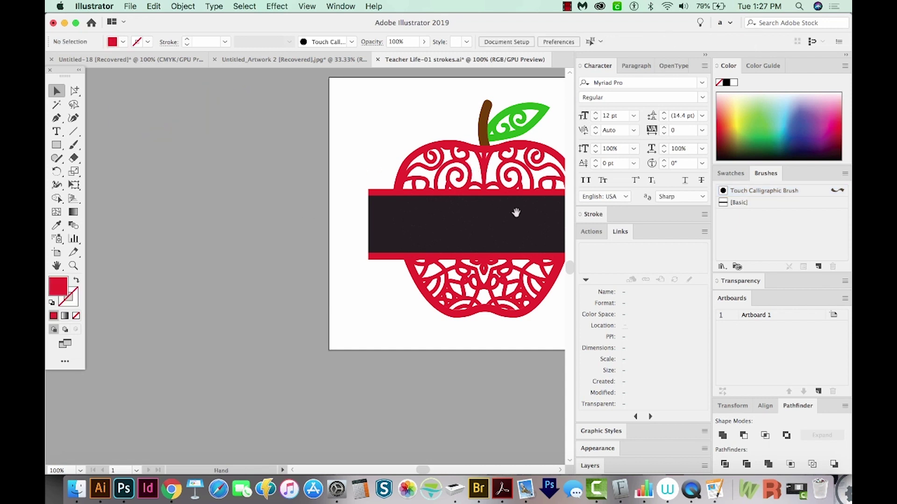
- Marquee-select the apple and bar artwork and apply Pathfinder Divide again
{"action": "left_click_drag", "start_coordinate": [516, 210], "coordinate": [419, 213]}
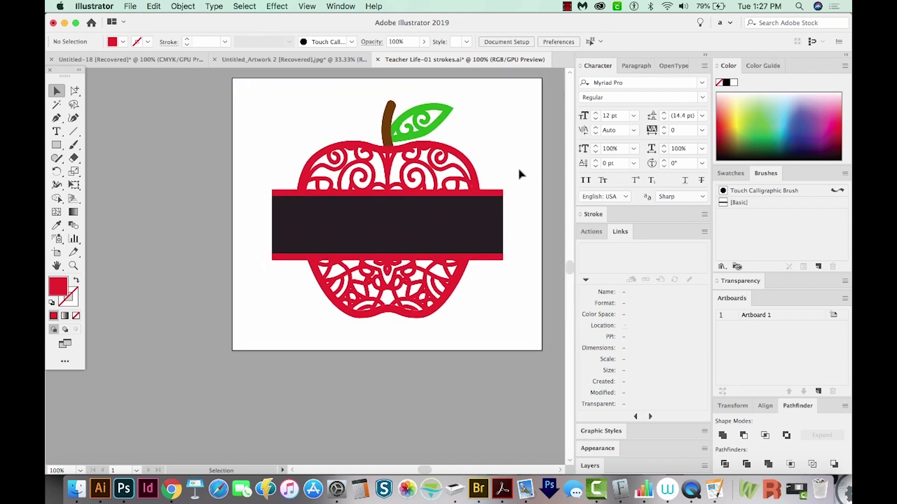
{"action": "left_click_drag", "start_coordinate": [521, 174], "coordinate": [228, 287]}
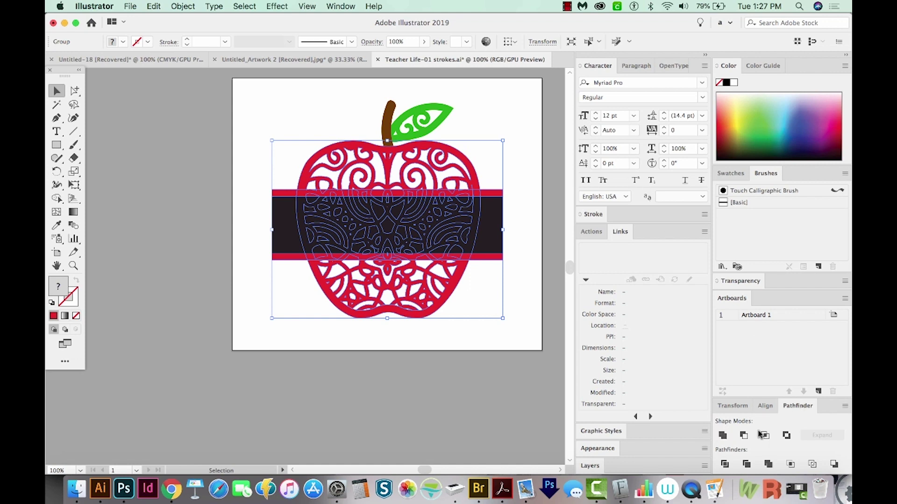
{"action": "left_click", "coordinate": [724, 463]}
{"action": "left_click", "coordinate": [518, 201]}
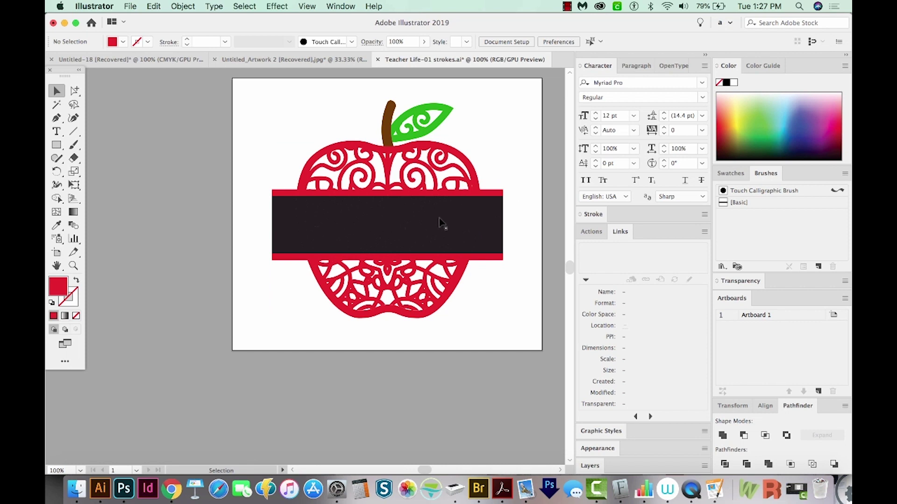
- Magic-wand select the dark band with its same-coloured filigree pieces and delete them
{"action": "key", "text": "a"}
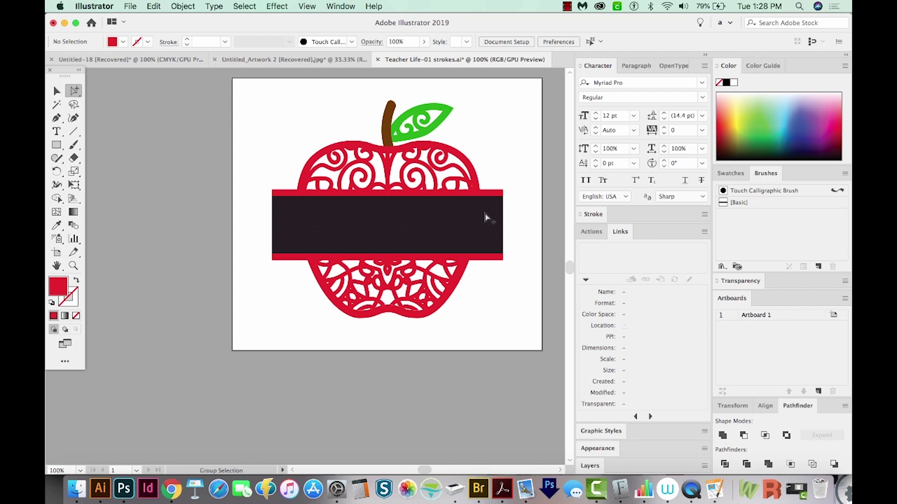
{"action": "left_click", "coordinate": [485, 217]}
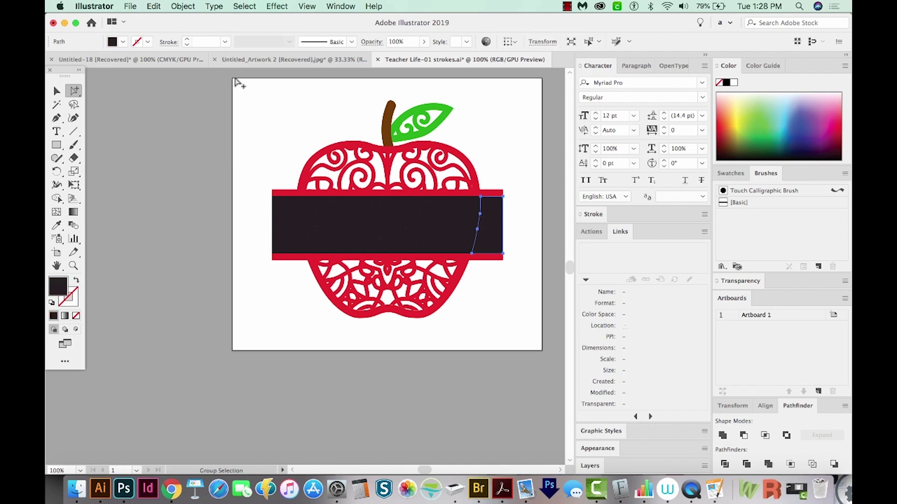
{"action": "left_click", "coordinate": [558, 222]}
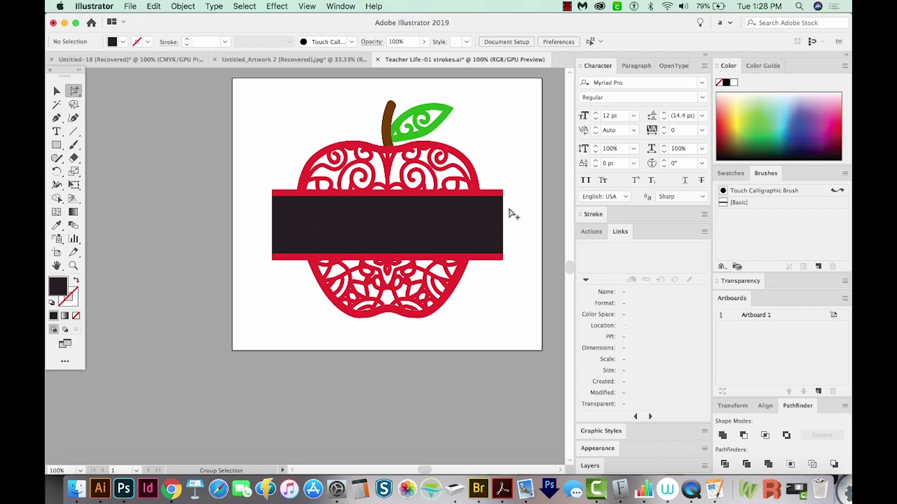
{"action": "key", "text": "y"}
{"action": "left_click", "coordinate": [290, 208]}
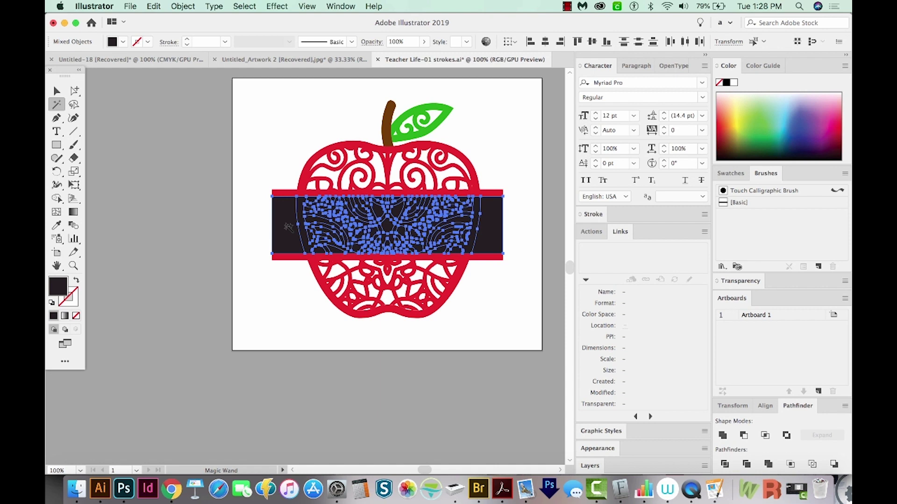
{"action": "key", "text": "Delete"}
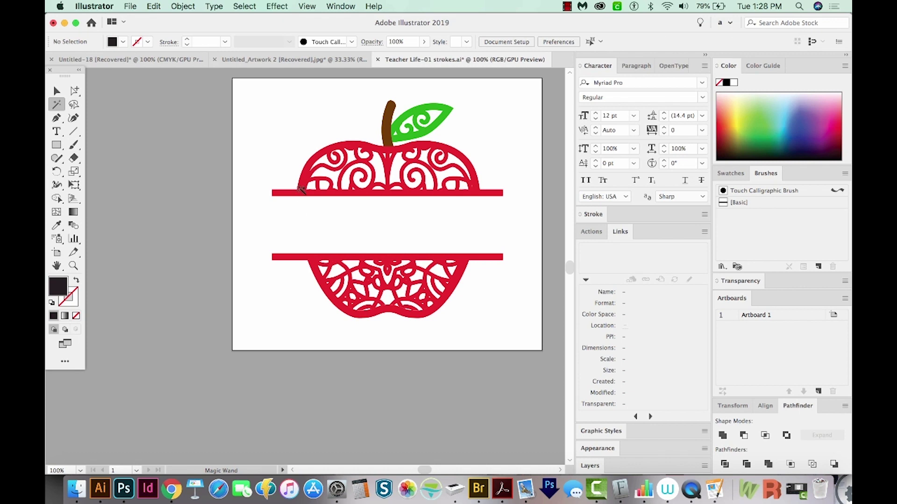
- Magic-wand select all red pieces and combine them with Pathfinder Unite
{"action": "left_click", "coordinate": [301, 189]}
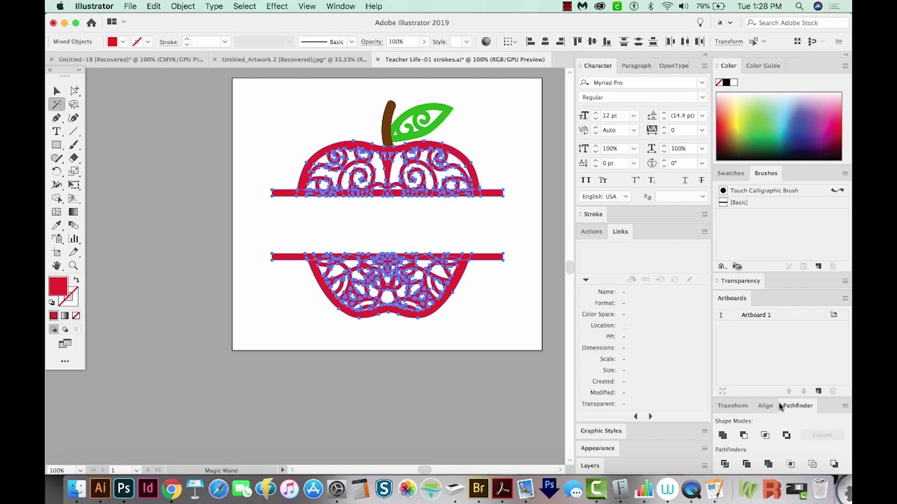
{"action": "left_click", "coordinate": [722, 435]}
{"action": "key", "text": "v"}
{"action": "left_click", "coordinate": [460, 395]}
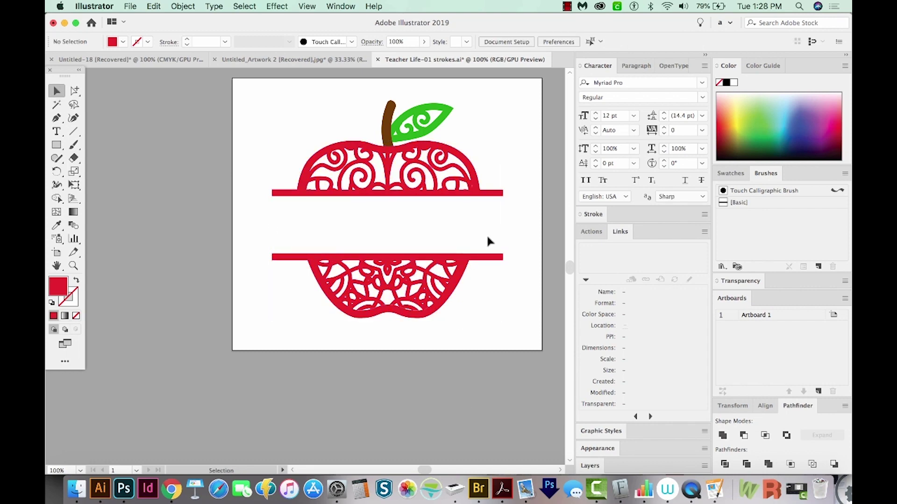
{"action": "left_click_drag", "start_coordinate": [494, 230], "coordinate": [481, 250]}
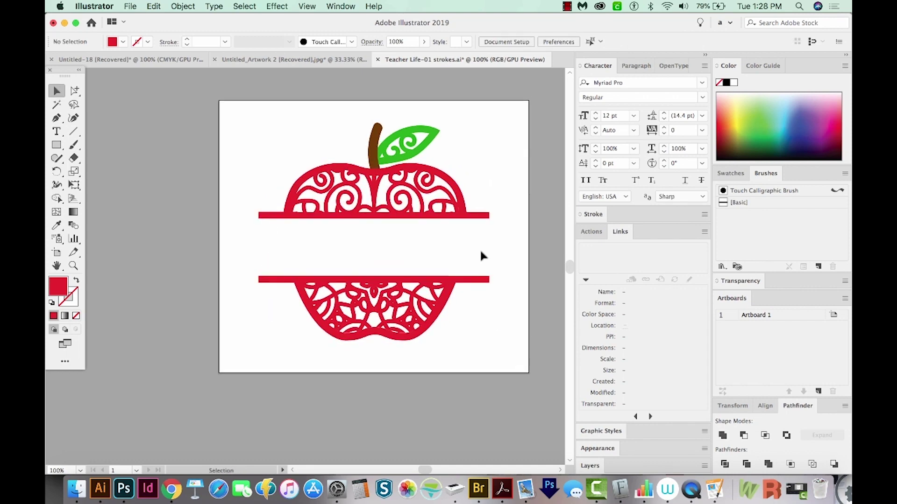
{"action": "key", "text": "super+y"}
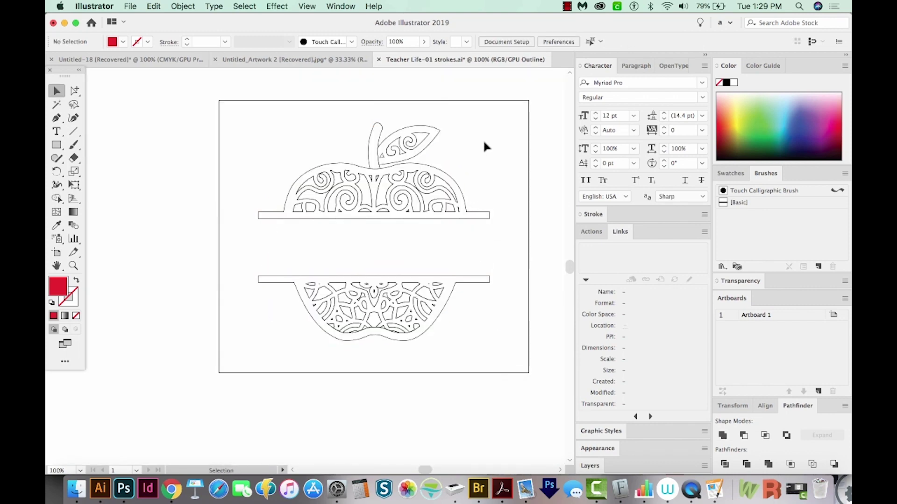
{"action": "key", "text": "z"}
{"action": "left_click_drag", "start_coordinate": [516, 104], "coordinate": [265, 357]}
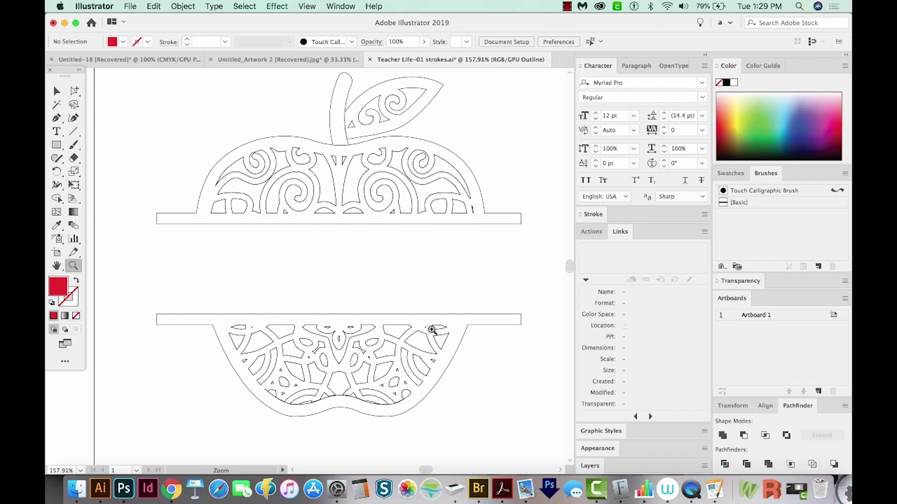
{"action": "key", "text": "a"}
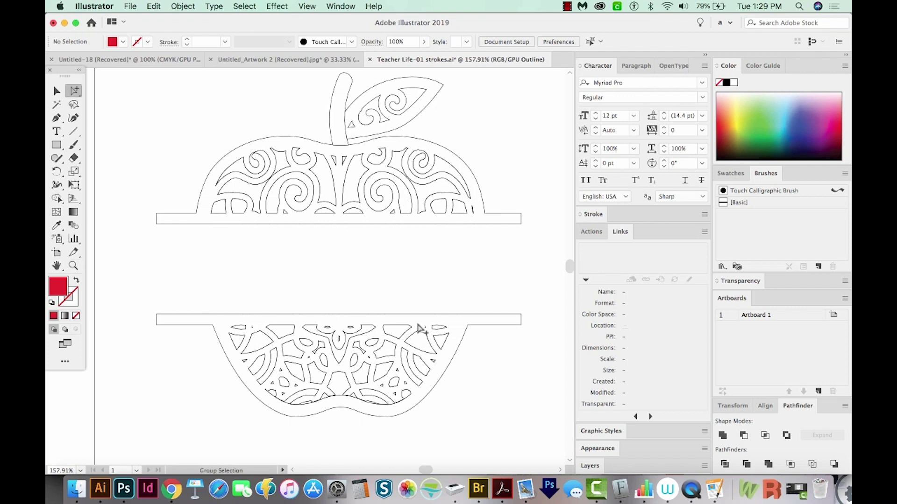
{"action": "left_click", "coordinate": [425, 329]}
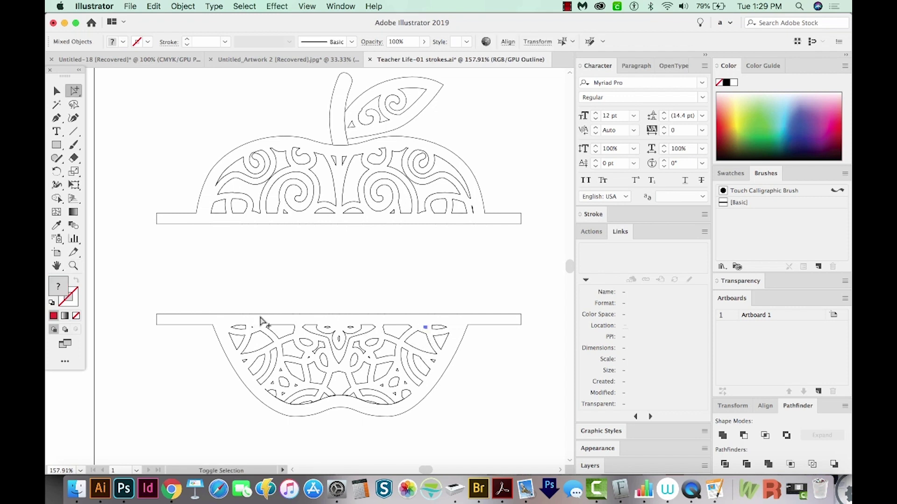
{"action": "left_click", "coordinate": [251, 328], "text": "shift"}
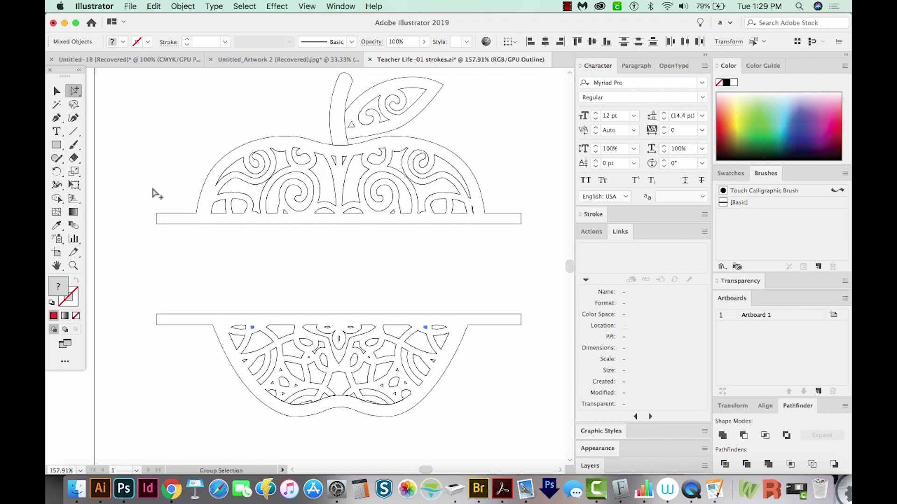
{"action": "left_click", "coordinate": [154, 194]}
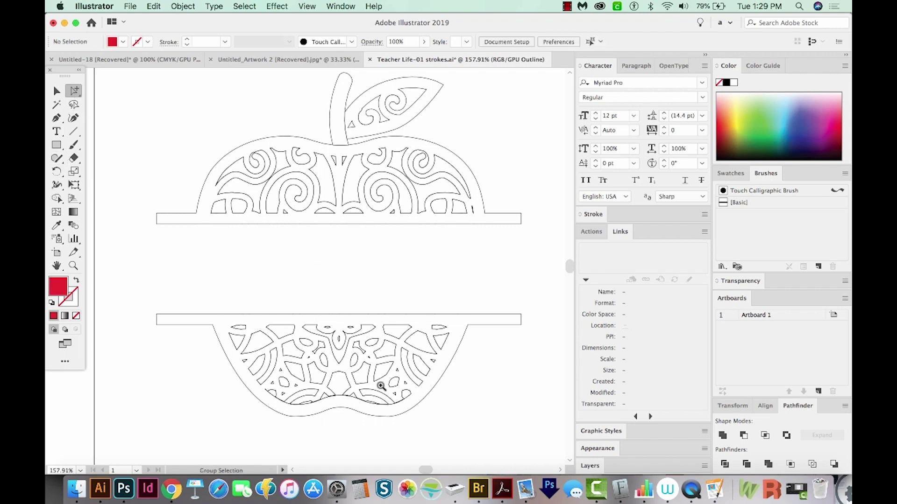
{"action": "key", "text": "z"}
{"action": "left_click_drag", "start_coordinate": [391, 366], "coordinate": [276, 426]}
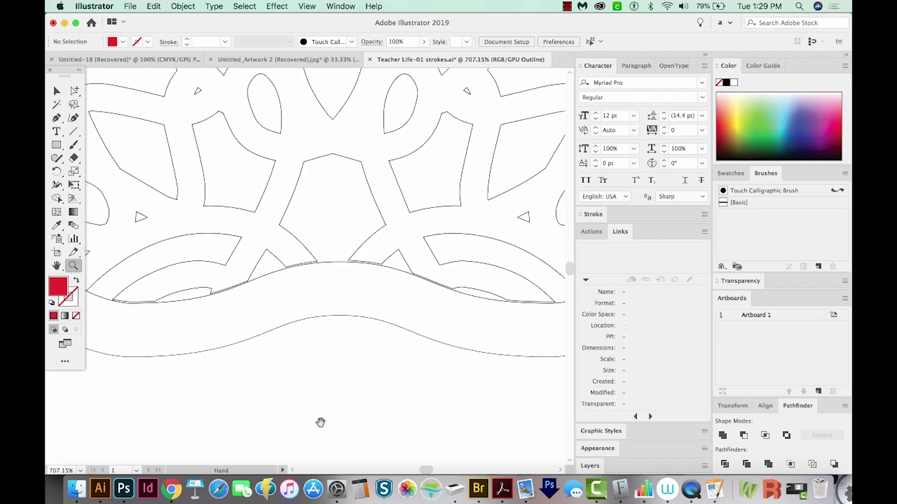
{"action": "left_click_drag", "start_coordinate": [425, 366], "coordinate": [372, 379]}
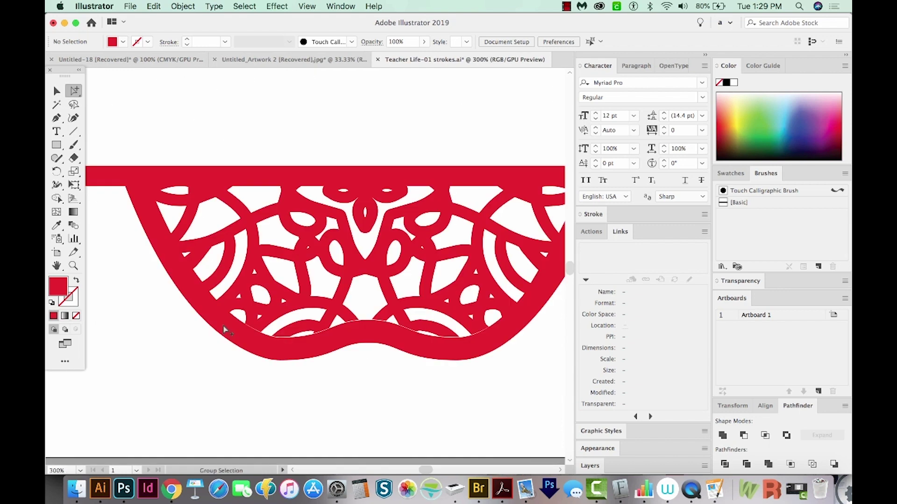
- Draw a wavy Pen path along the lower half's bottom edge as stroke-only
{"action": "key", "text": "p"}
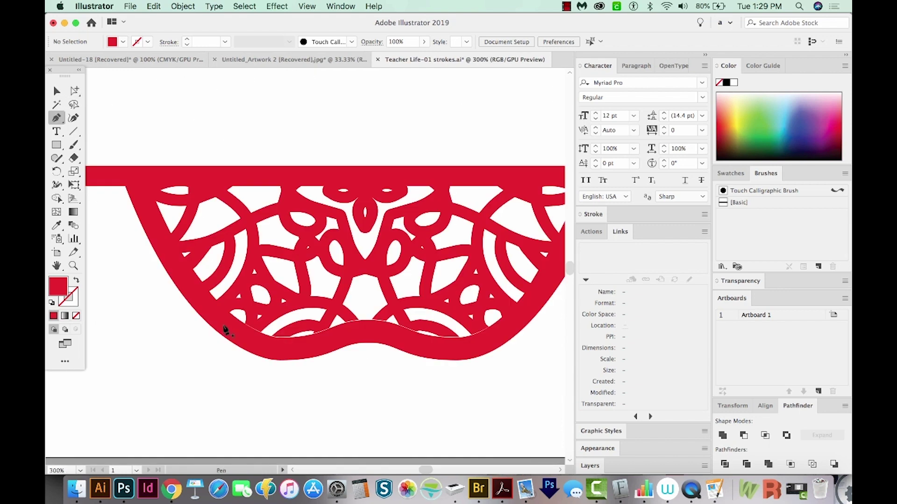
{"action": "left_click", "coordinate": [228, 312]}
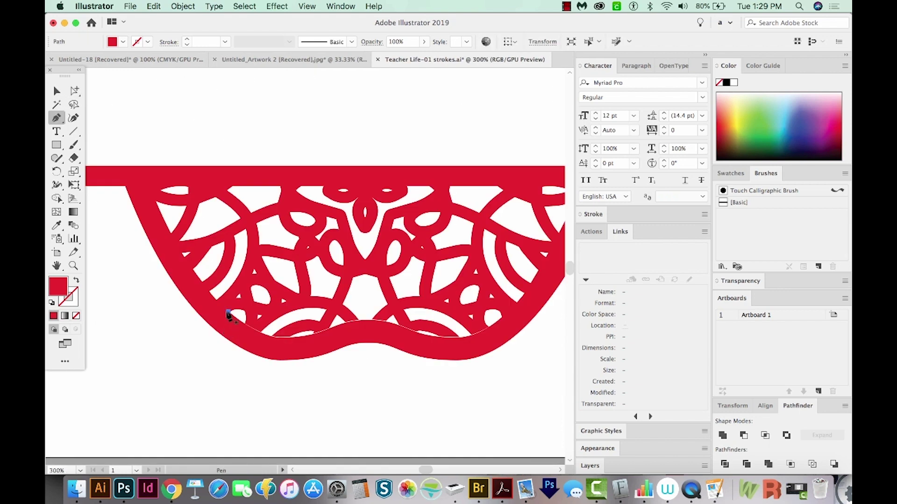
{"action": "left_click", "coordinate": [289, 336]}
{"action": "left_click_drag", "start_coordinate": [316, 339], "coordinate": [398, 320]}
{"action": "left_click_drag", "start_coordinate": [446, 338], "coordinate": [474, 337]}
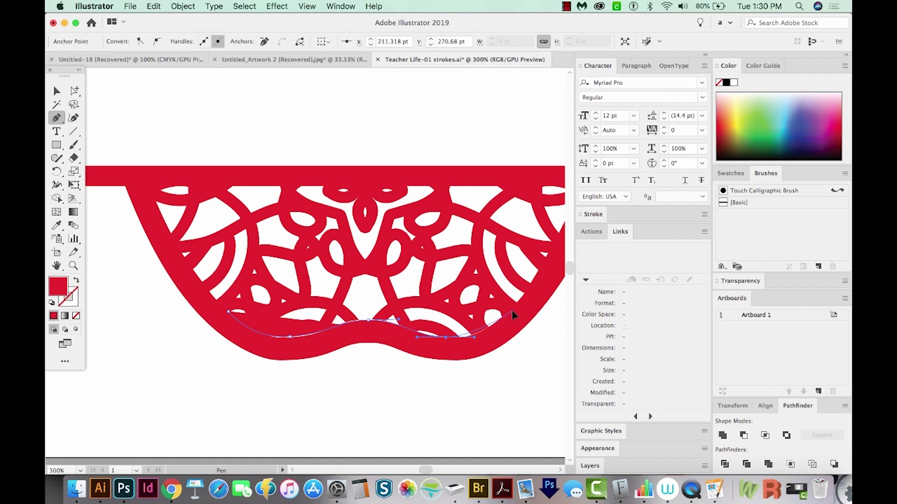
{"action": "left_click_drag", "start_coordinate": [512, 311], "coordinate": [539, 292]}
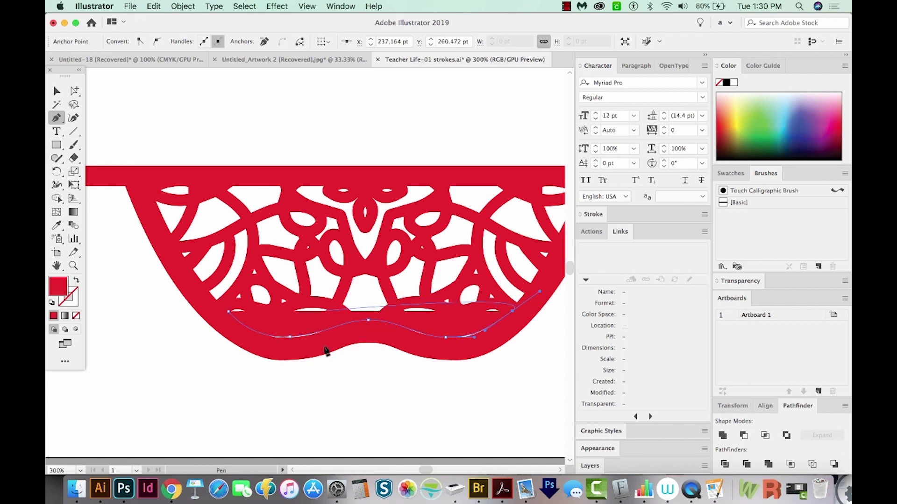
{"action": "key", "text": "shift+x"}
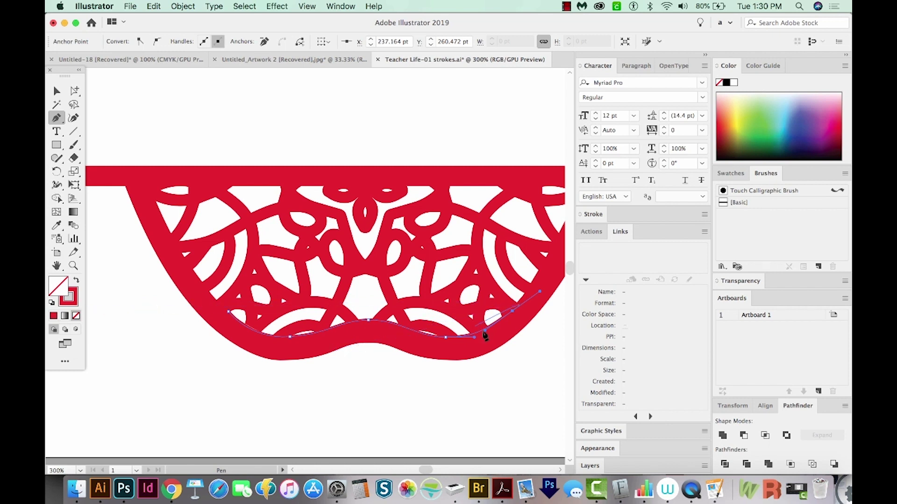
{"action": "key", "text": "super+shift+a"}
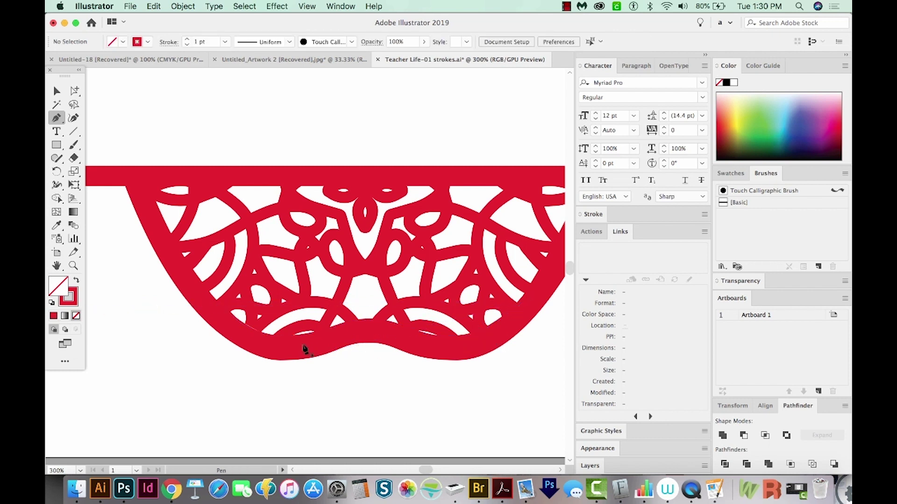
- Adjust the curve's anchor points so it follows the ornament's edge
{"action": "key", "text": "z"}
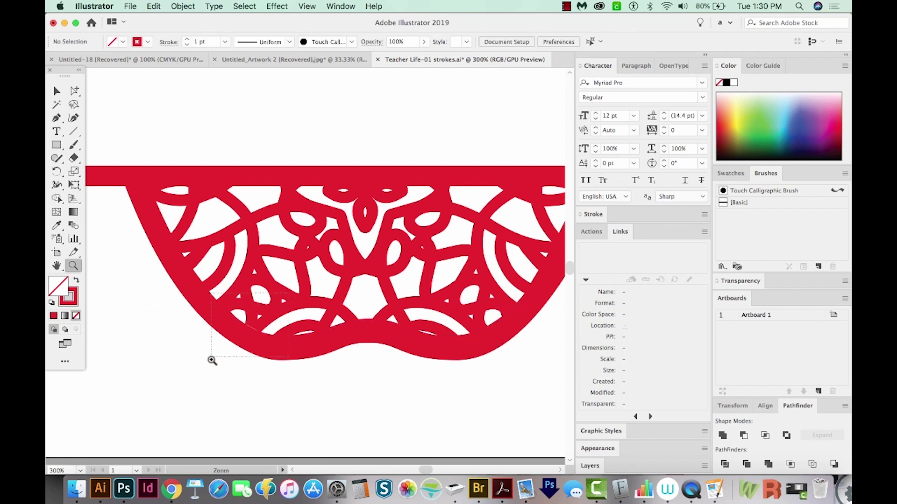
{"action": "left_click_drag", "start_coordinate": [210, 360], "coordinate": [296, 296]}
{"action": "key", "text": "a"}
{"action": "left_click", "coordinate": [311, 262]}
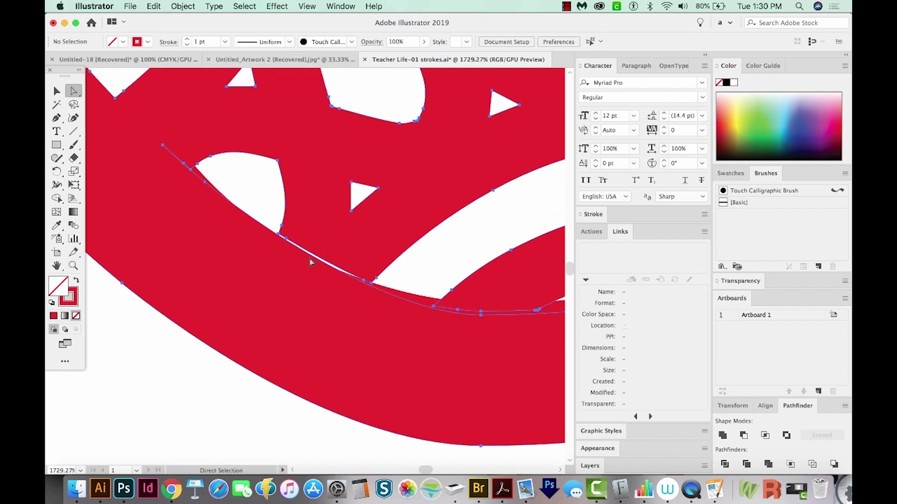
{"action": "key", "text": "super+y"}
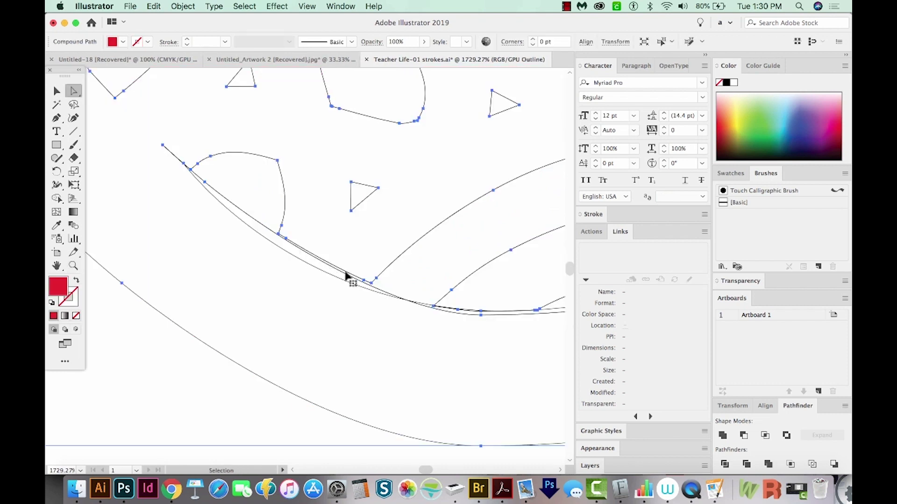
{"action": "key", "text": "super+y"}
{"action": "left_click", "coordinate": [363, 281]}
{"action": "left_click", "coordinate": [441, 311]}
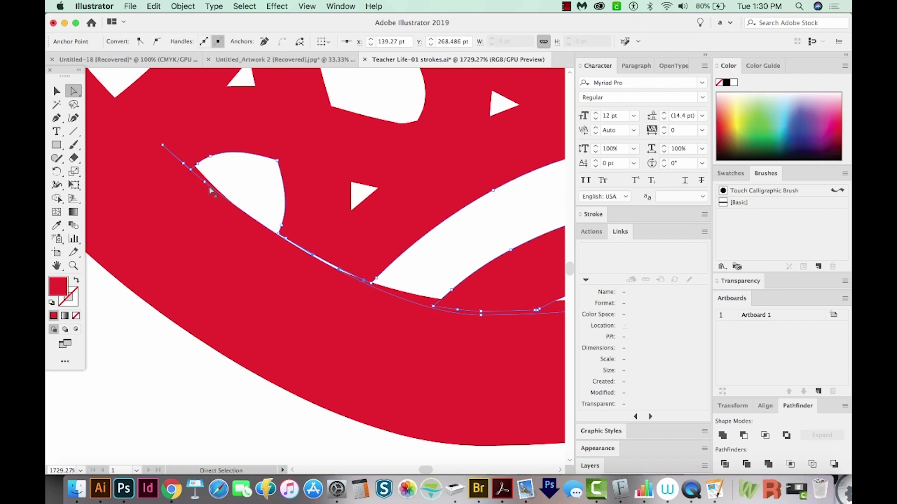
{"action": "left_click_drag", "start_coordinate": [206, 183], "coordinate": [208, 179]}
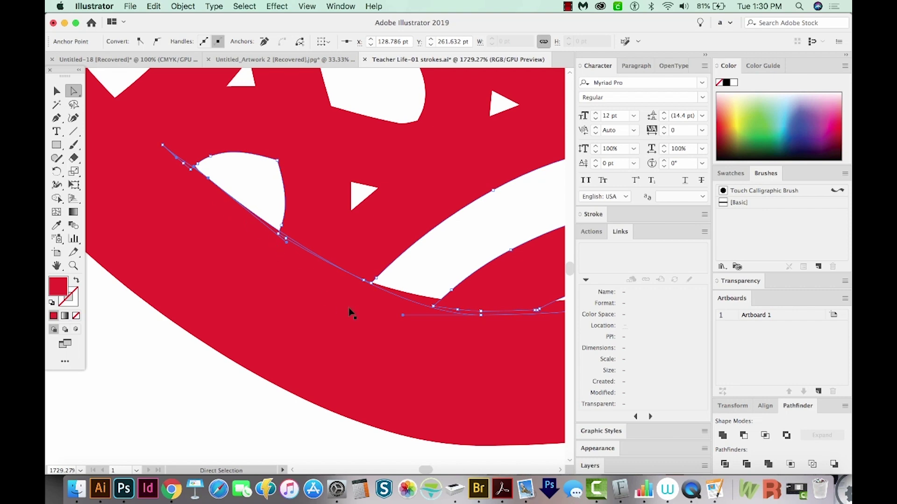
{"action": "scroll", "coordinate": [351, 313], "scroll_direction": "down", "scroll_amount": 10}
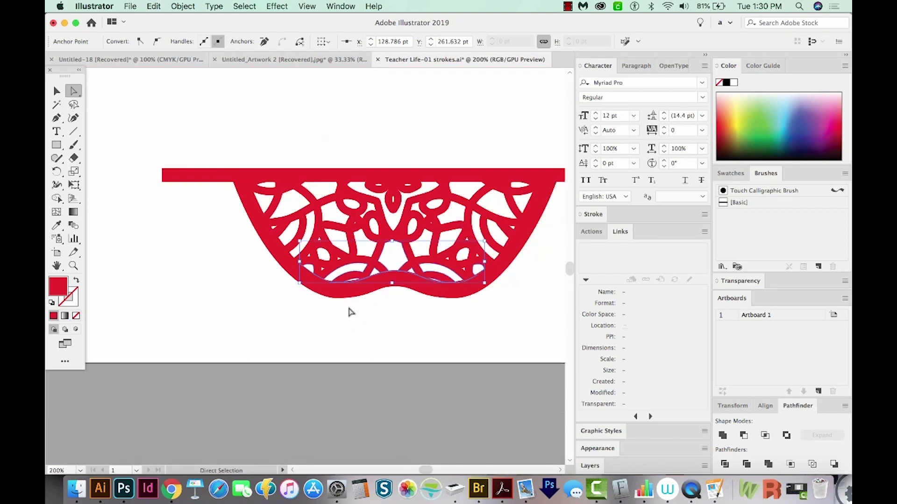
{"action": "key", "text": "super+shift+a"}
- Expand the wavy curve into a filled outline with Object > Expand
{"action": "key", "text": "z"}
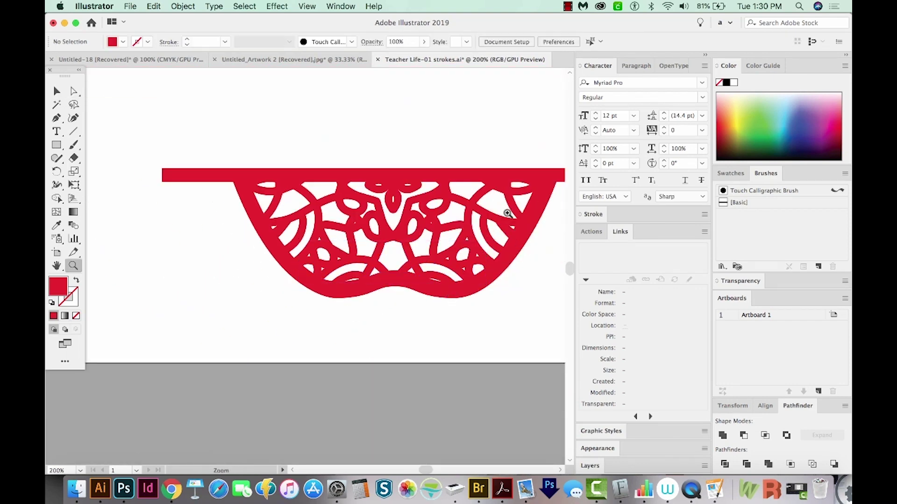
{"action": "left_click_drag", "start_coordinate": [507, 213], "coordinate": [299, 343]}
{"action": "key", "text": "space"}
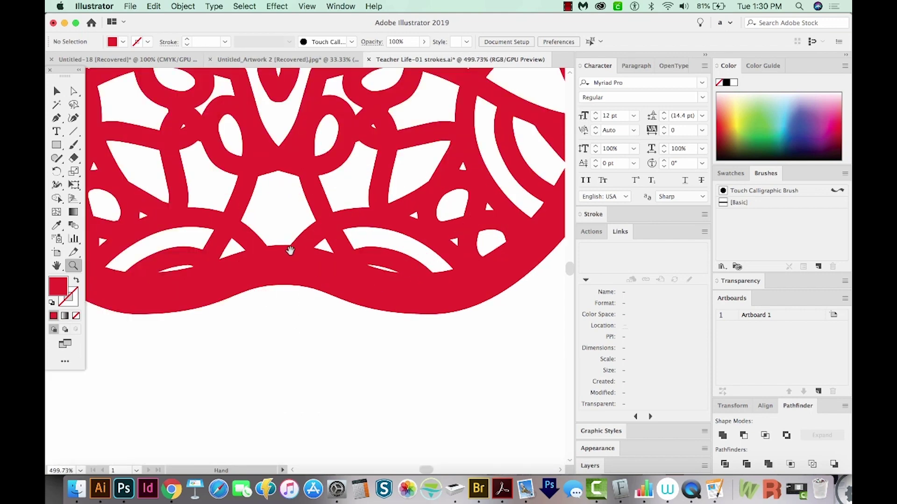
{"action": "key", "text": "v"}
{"action": "left_click", "coordinate": [283, 250]}
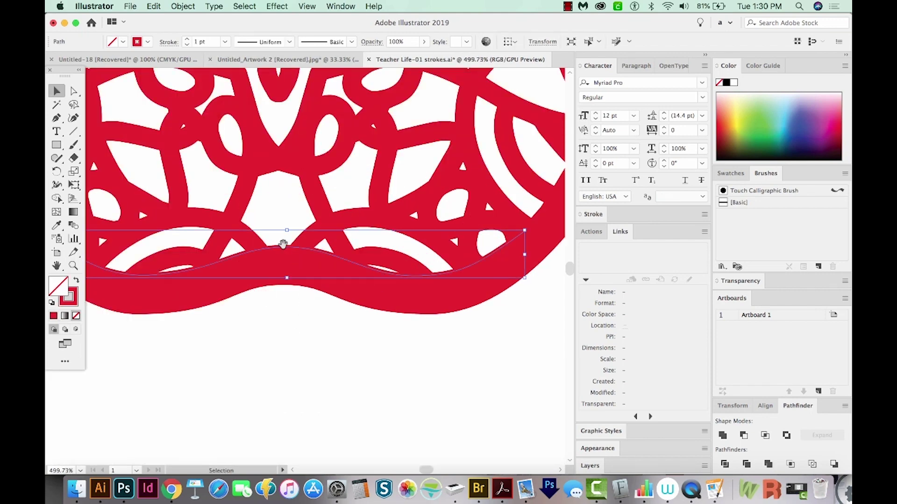
{"action": "key", "text": "space"}
{"action": "left_click_drag", "start_coordinate": [283, 248], "coordinate": [343, 270]}
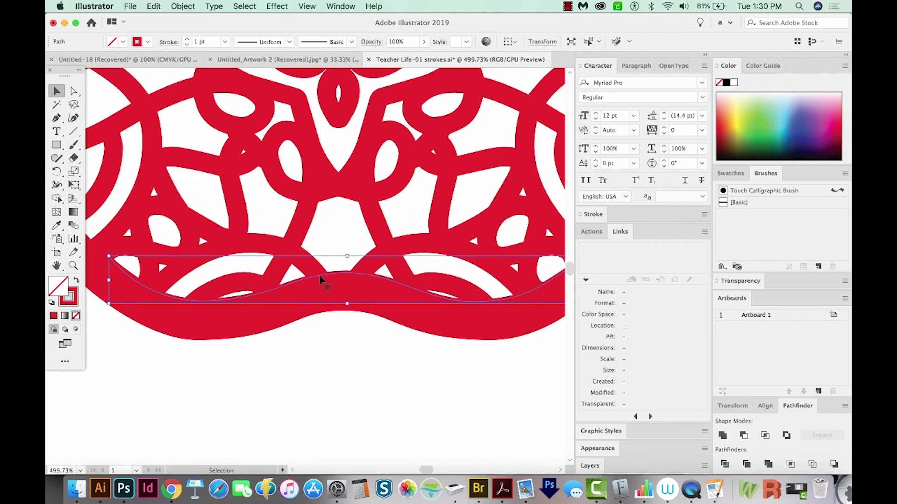
{"action": "left_click", "coordinate": [183, 6]}
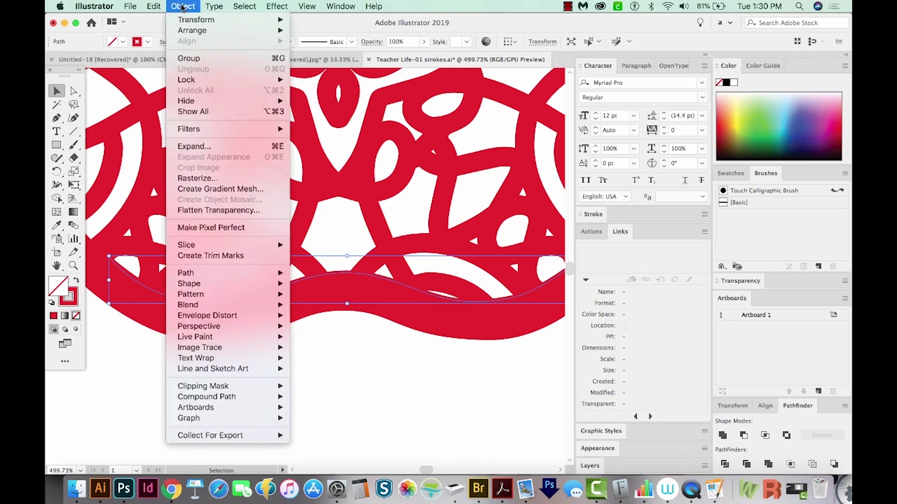
{"action": "left_click", "coordinate": [201, 147]}
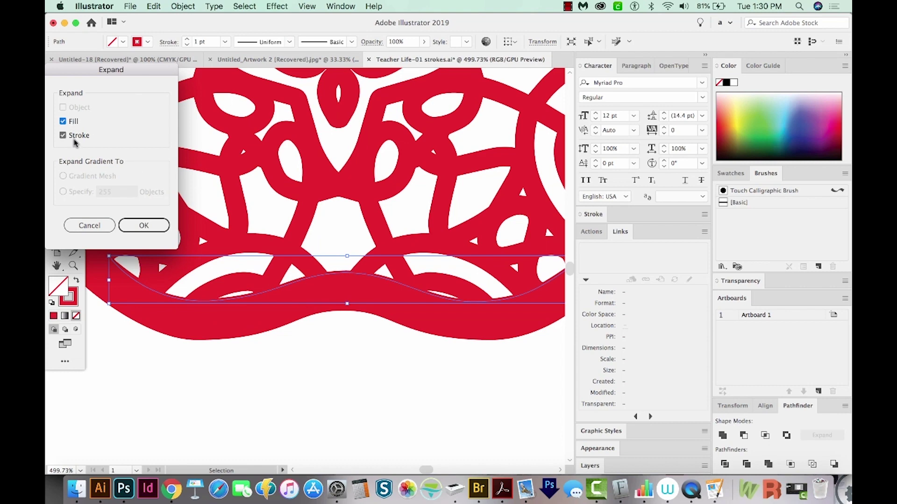
{"action": "left_click", "coordinate": [133, 231]}
{"action": "left_click", "coordinate": [143, 226]}
{"action": "key", "text": "super+minus"}
{"action": "key", "text": "super+minus"}
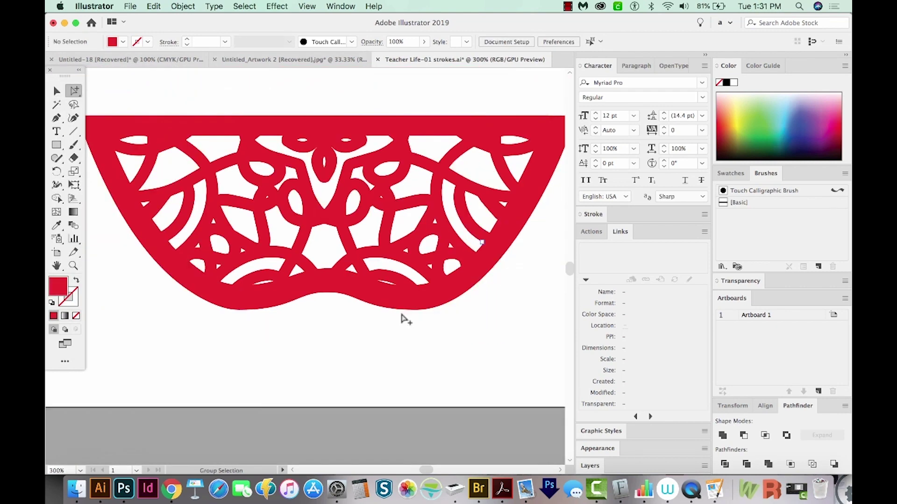
{"action": "left_click_drag", "start_coordinate": [416, 259], "coordinate": [440, 317]}
{"action": "key", "text": "super+y"}
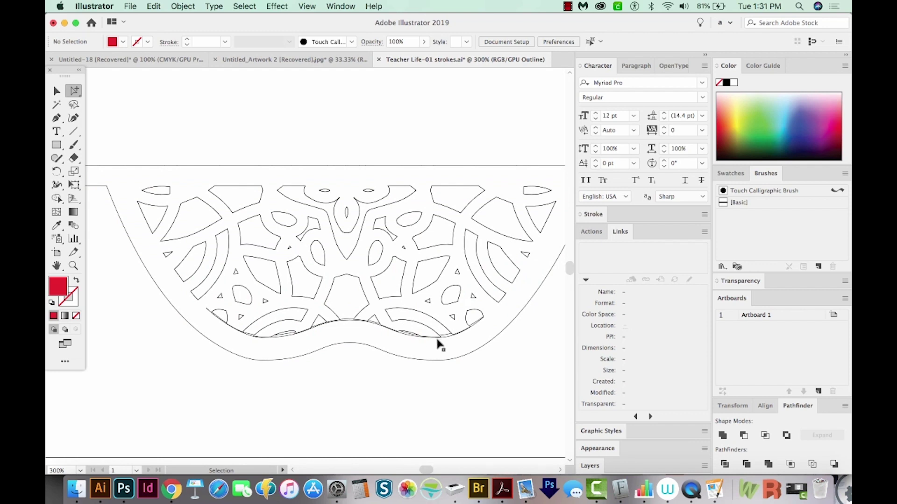
{"action": "key", "text": "super+y"}
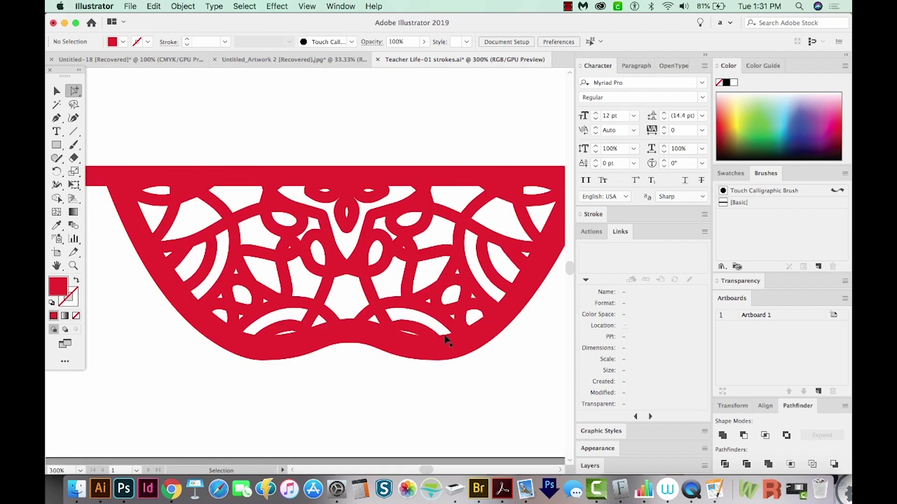
{"action": "key", "text": "y"}
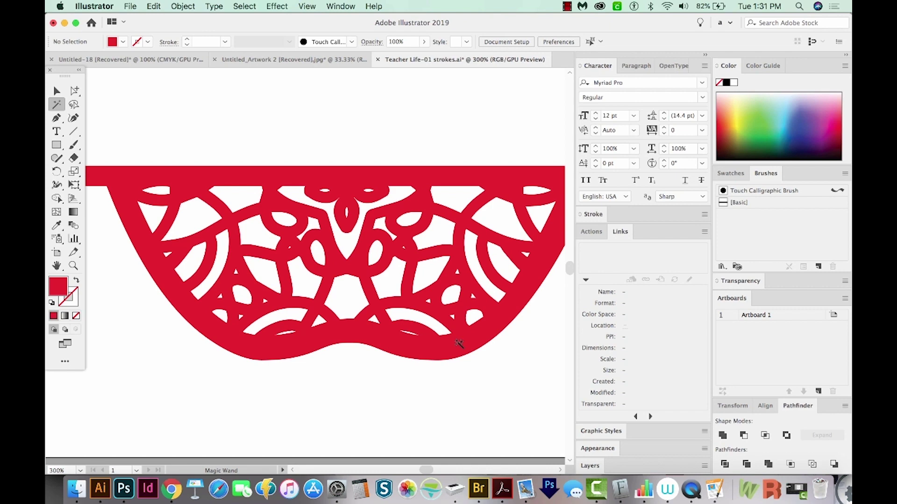
{"action": "left_click", "coordinate": [459, 343]}
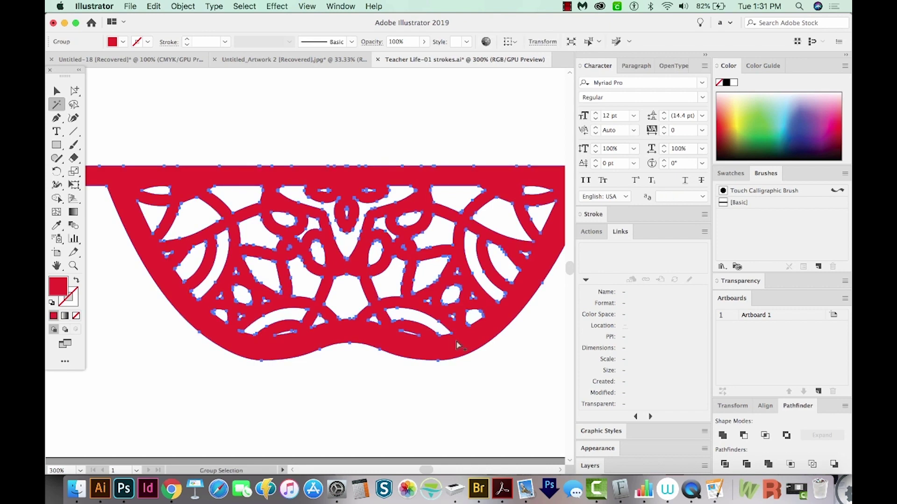
{"action": "key", "text": "super+y"}
{"action": "left_click", "coordinate": [460, 344], "text": "super"}
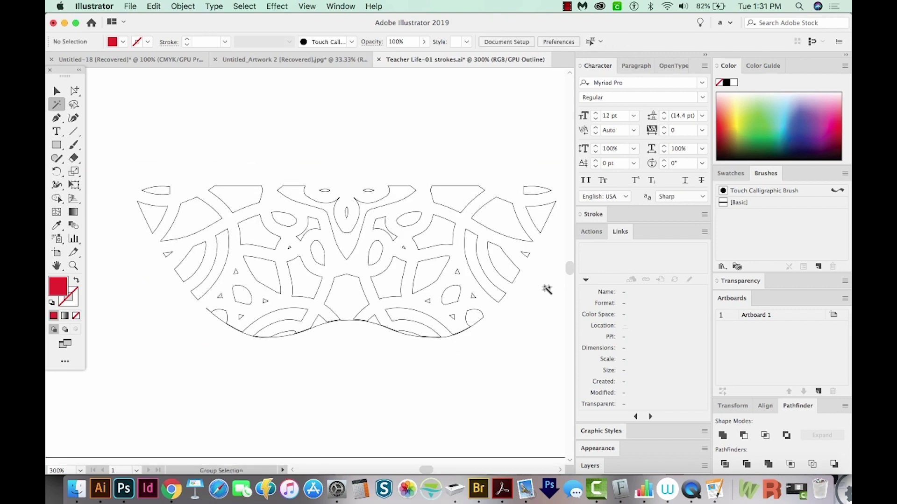
{"action": "left_click", "coordinate": [485, 274]}
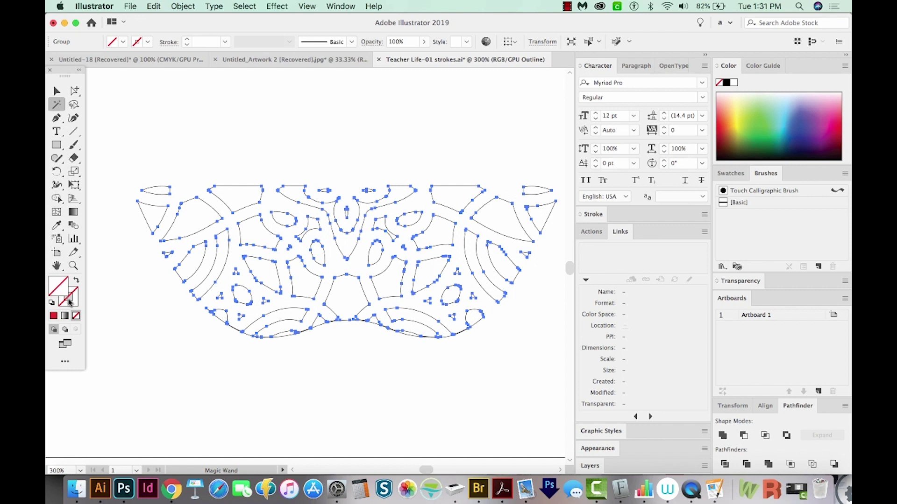
{"action": "key", "text": "Delete"}
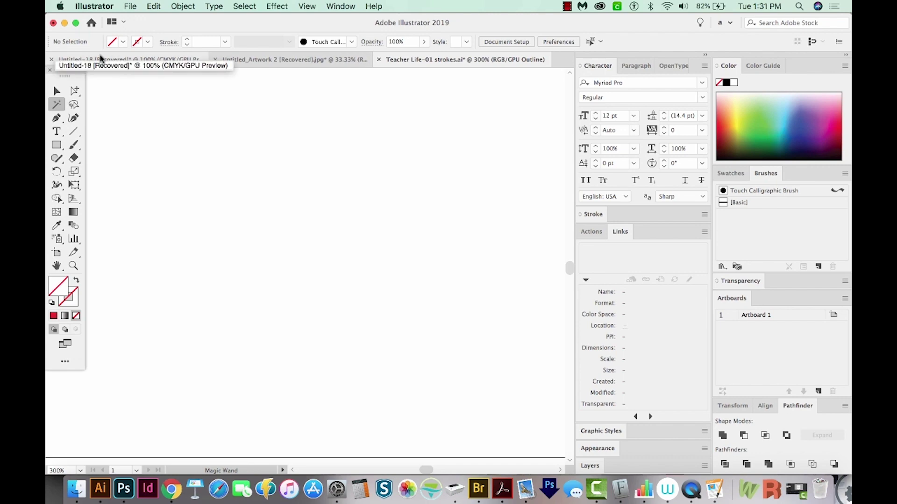
{"action": "key", "text": "super+z"}
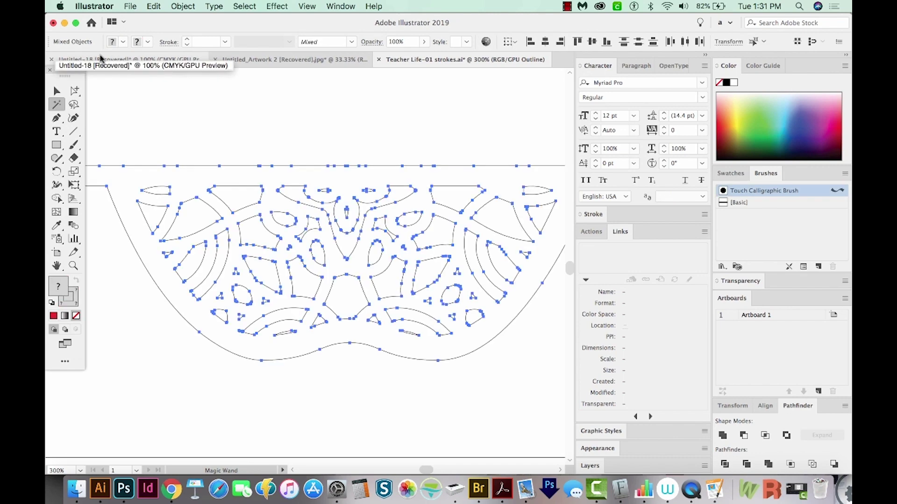
{"action": "key", "text": "super+minus"}
{"action": "key", "text": "super+minus"}
{"action": "key", "text": "super+minus"}
{"action": "key", "text": "super+y"}
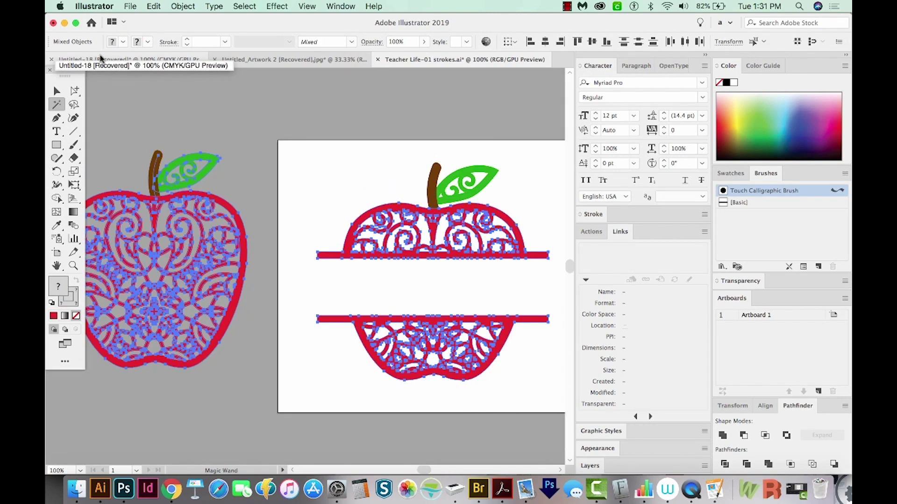
{"action": "scroll", "coordinate": [419, 297], "scroll_direction": "right", "scroll_amount": 3}
{"action": "left_click", "coordinate": [419, 297]}
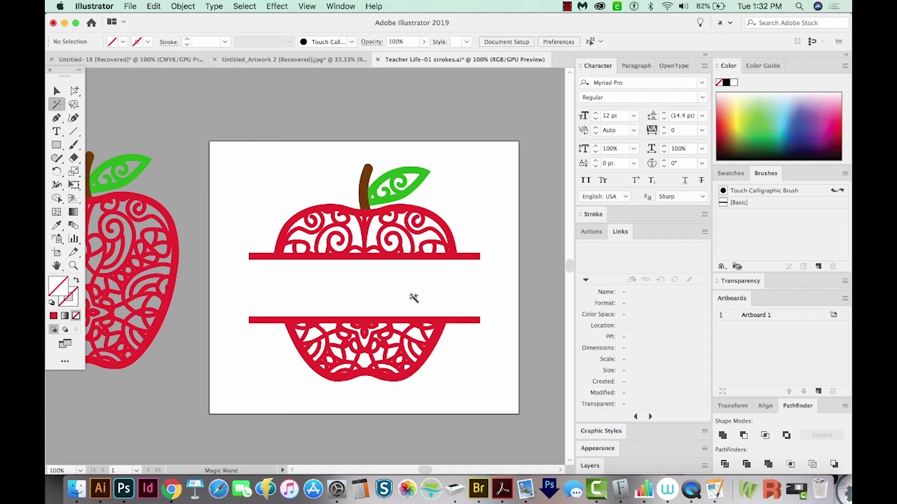